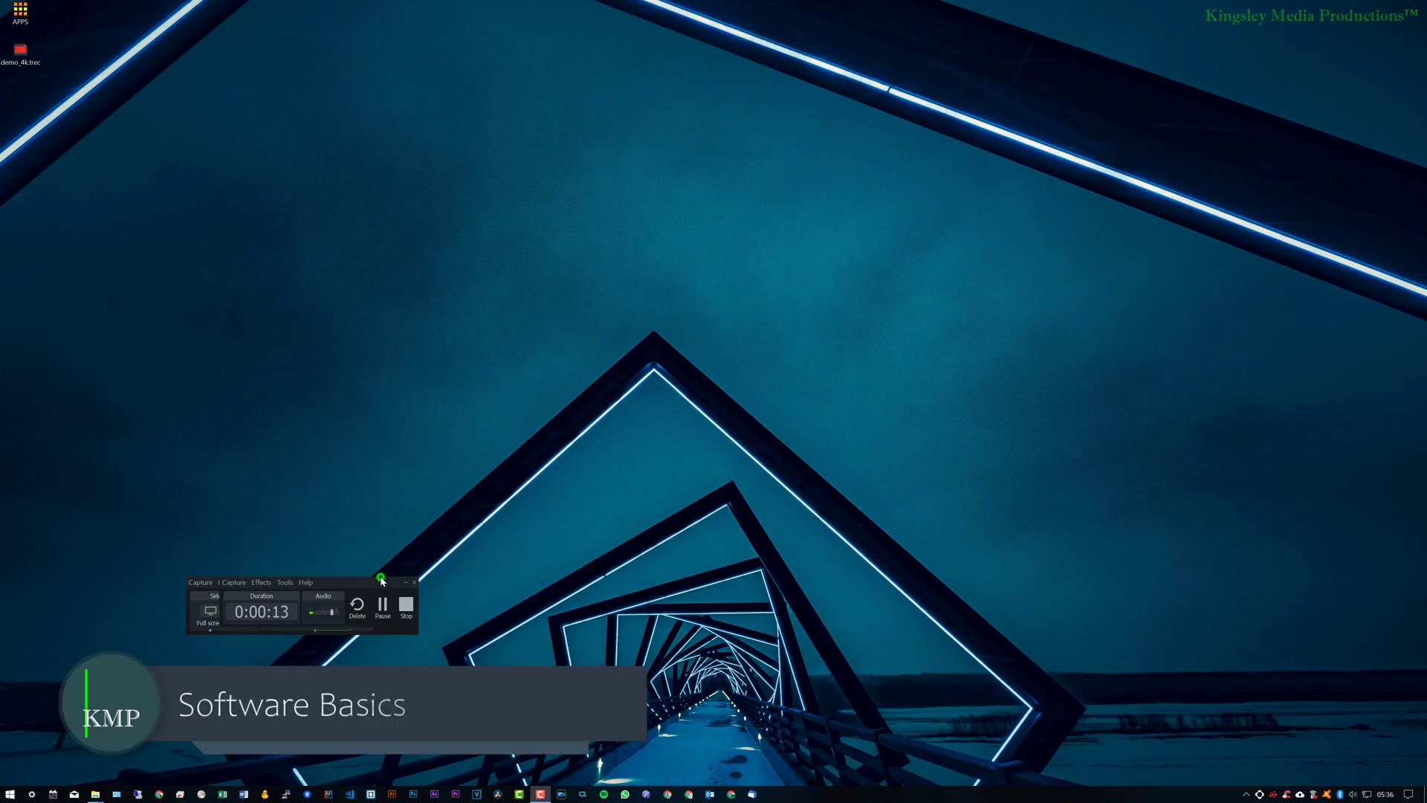
- Move the PowerDirector recorder controls to mid-screen and launch another program from the taskbar
drag(380, 581, 605, 340)
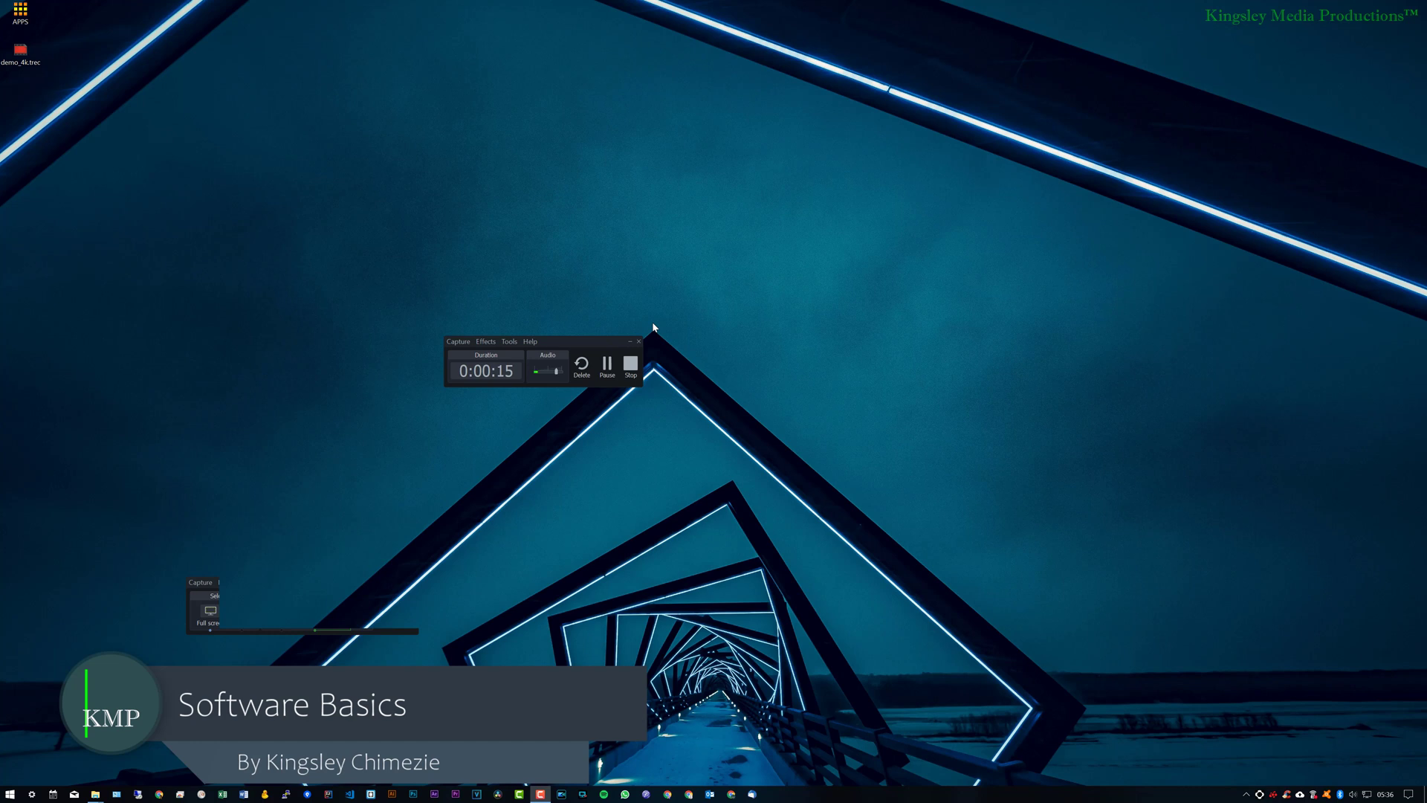
click(580, 794)
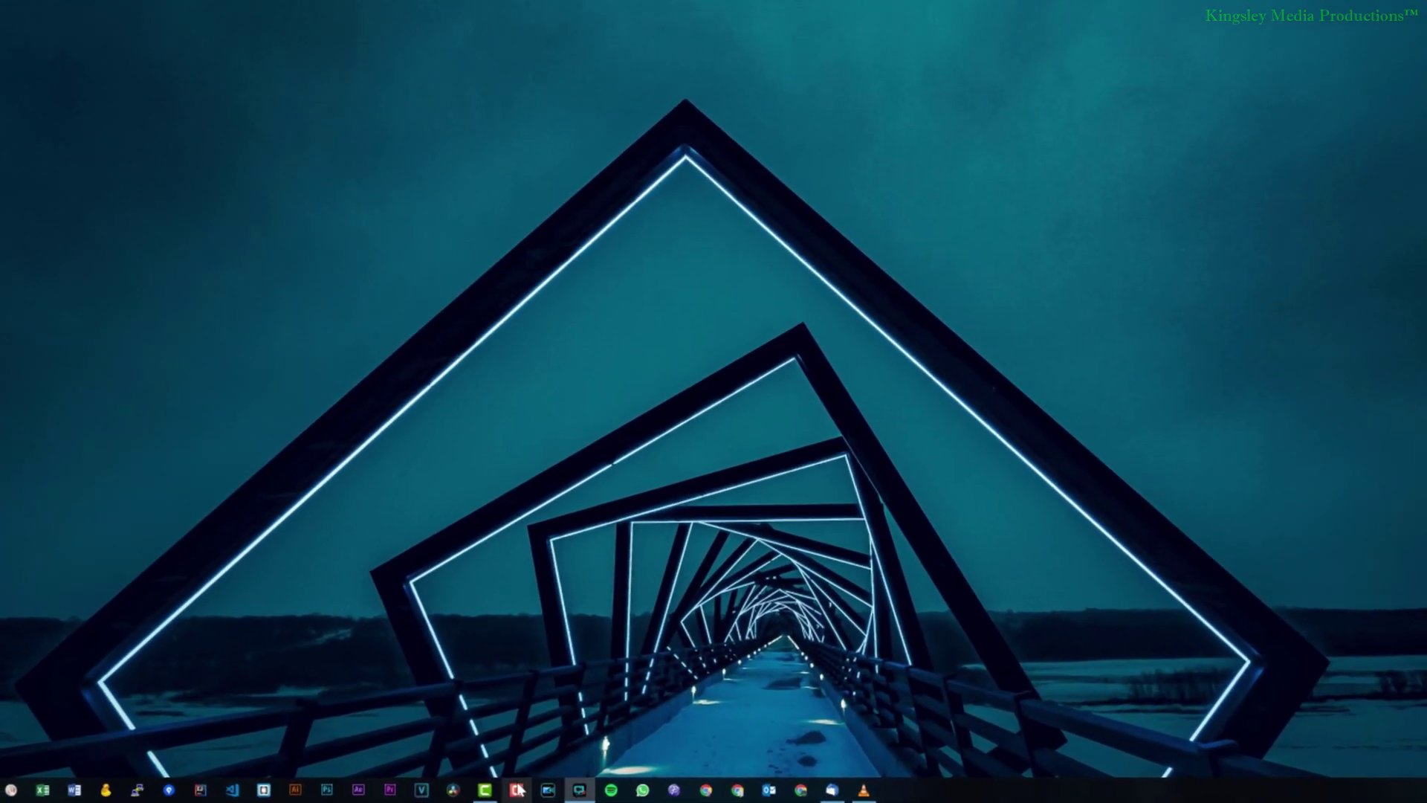
- Bring up Camtasia Recorder and set its capture area to full screen
click(532, 793)
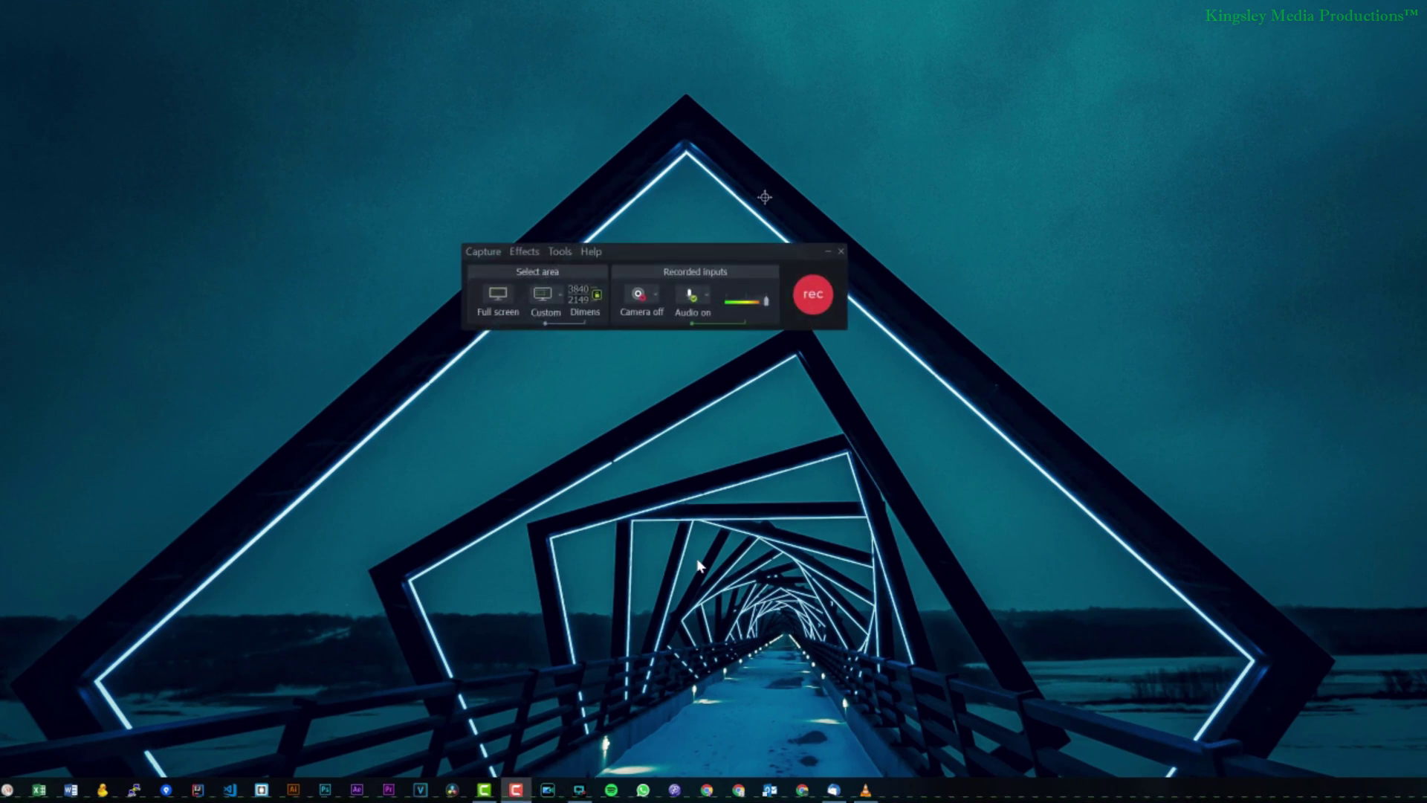
click(497, 297)
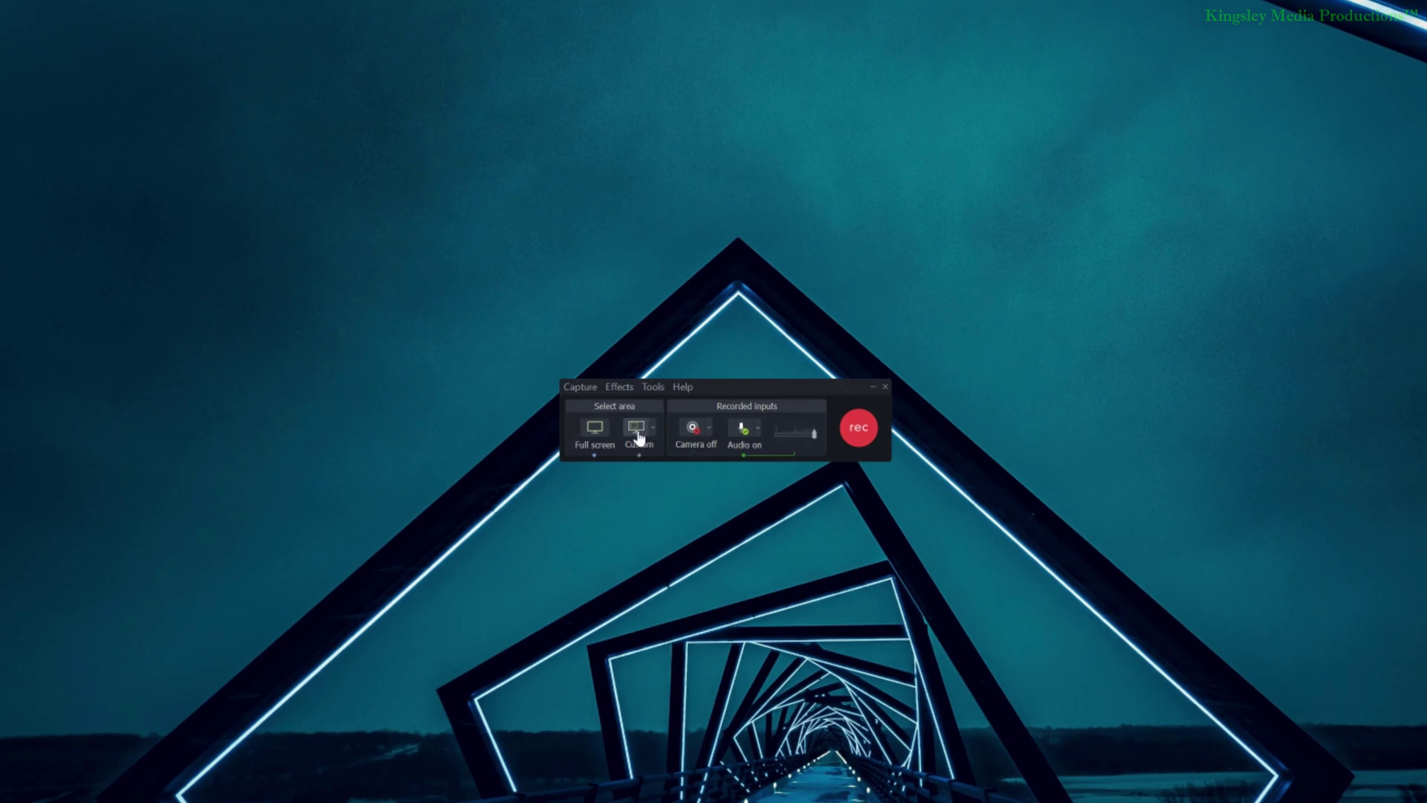
- Set a custom 3840 × 2160 capture area with the aspect ratio locked
click(636, 435)
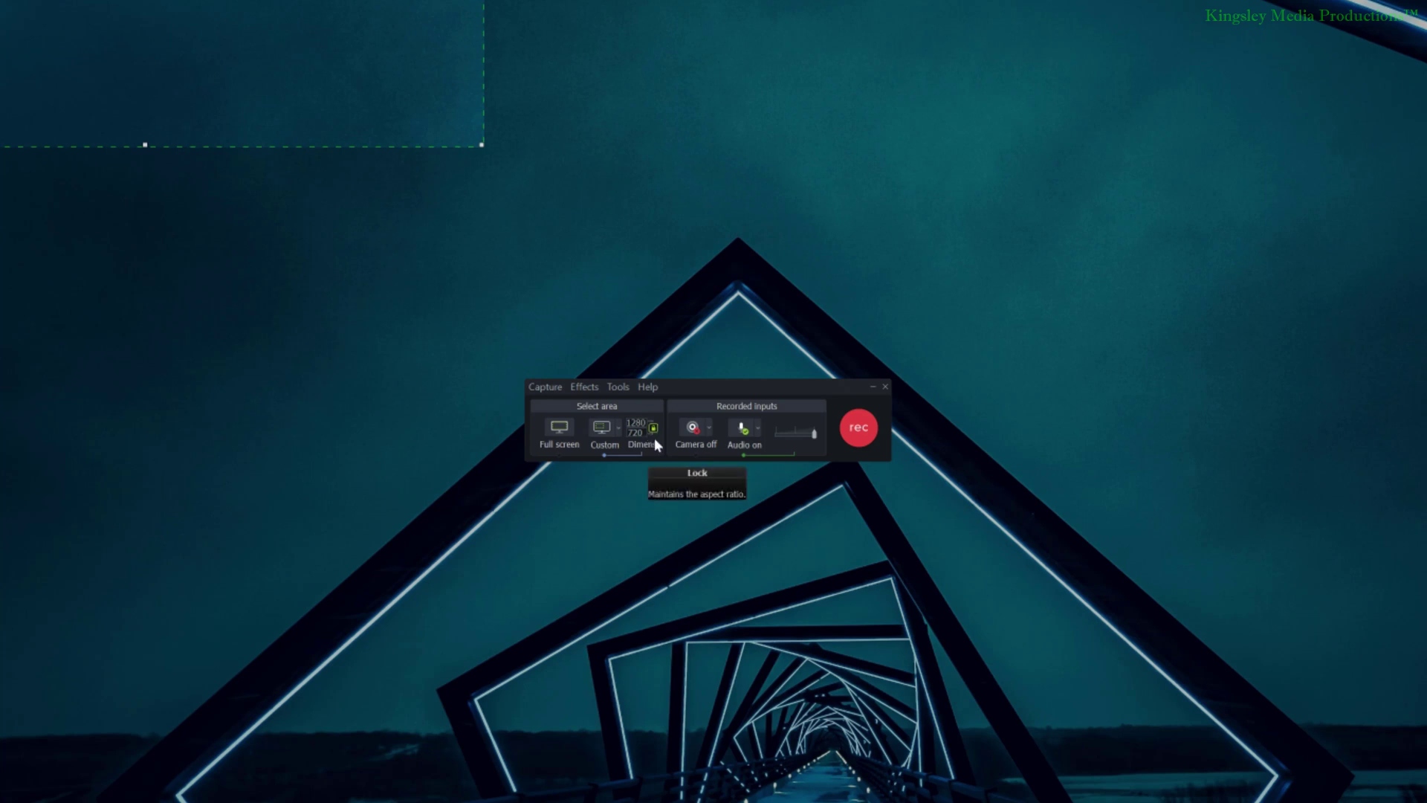
double_click(636, 422)
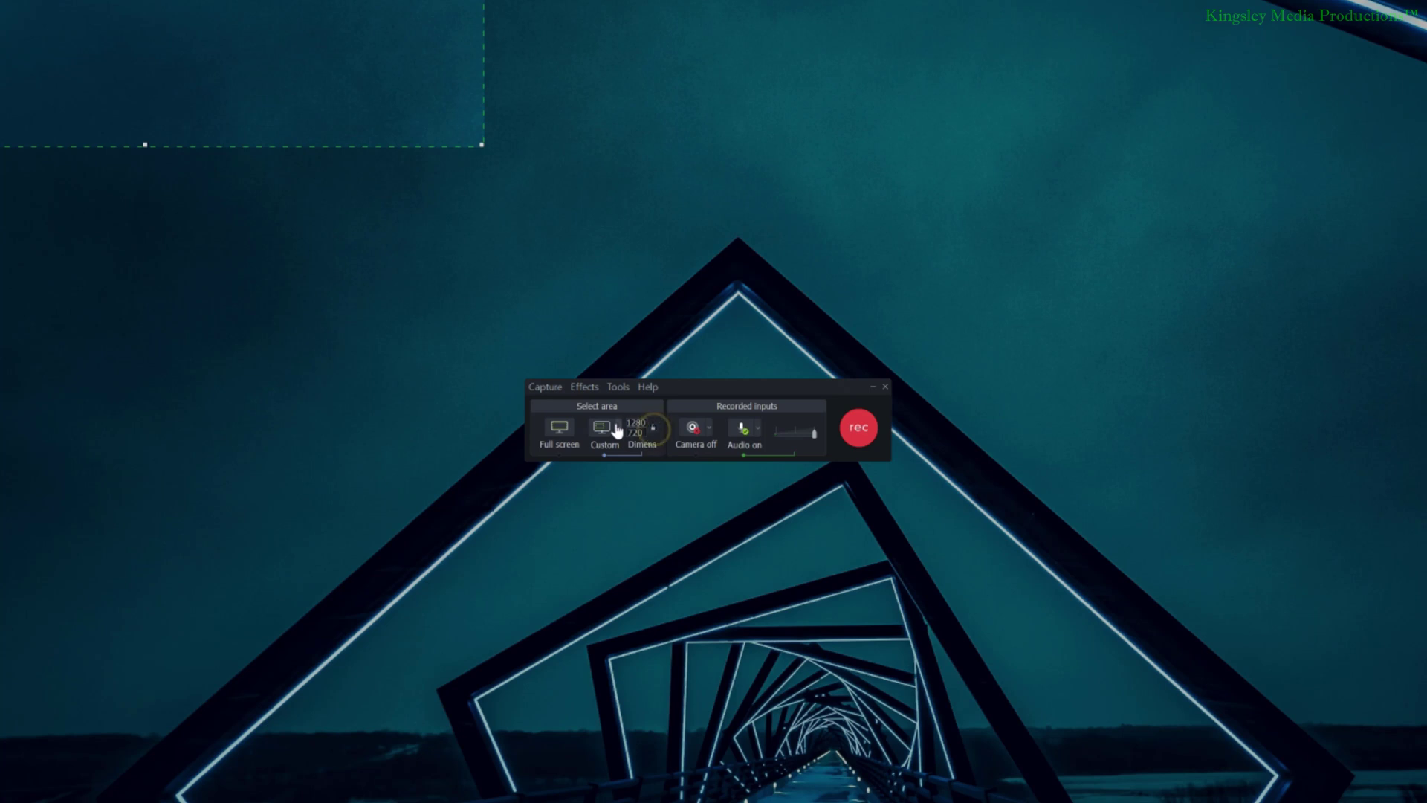
key(BackSpace)
text(3840)
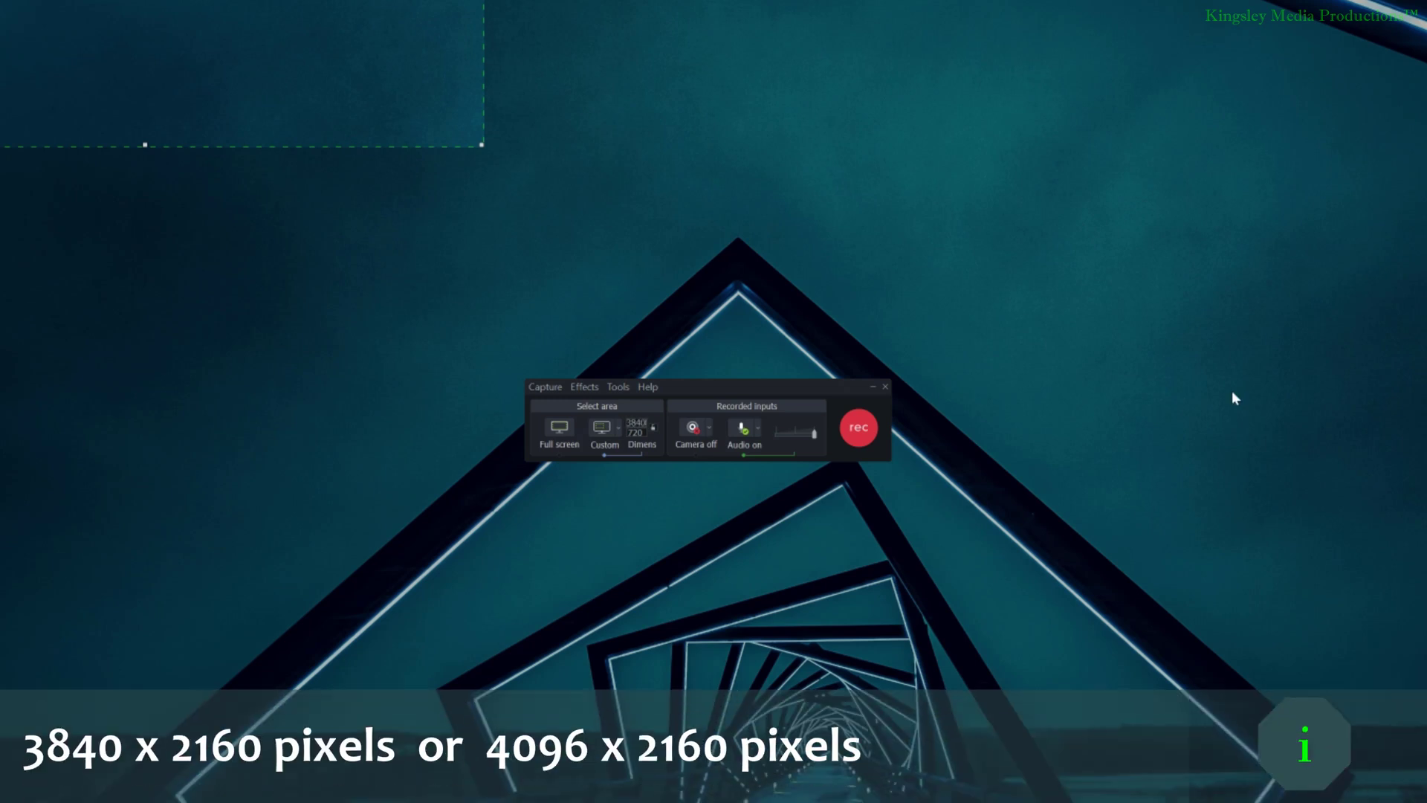
double_click(636, 432)
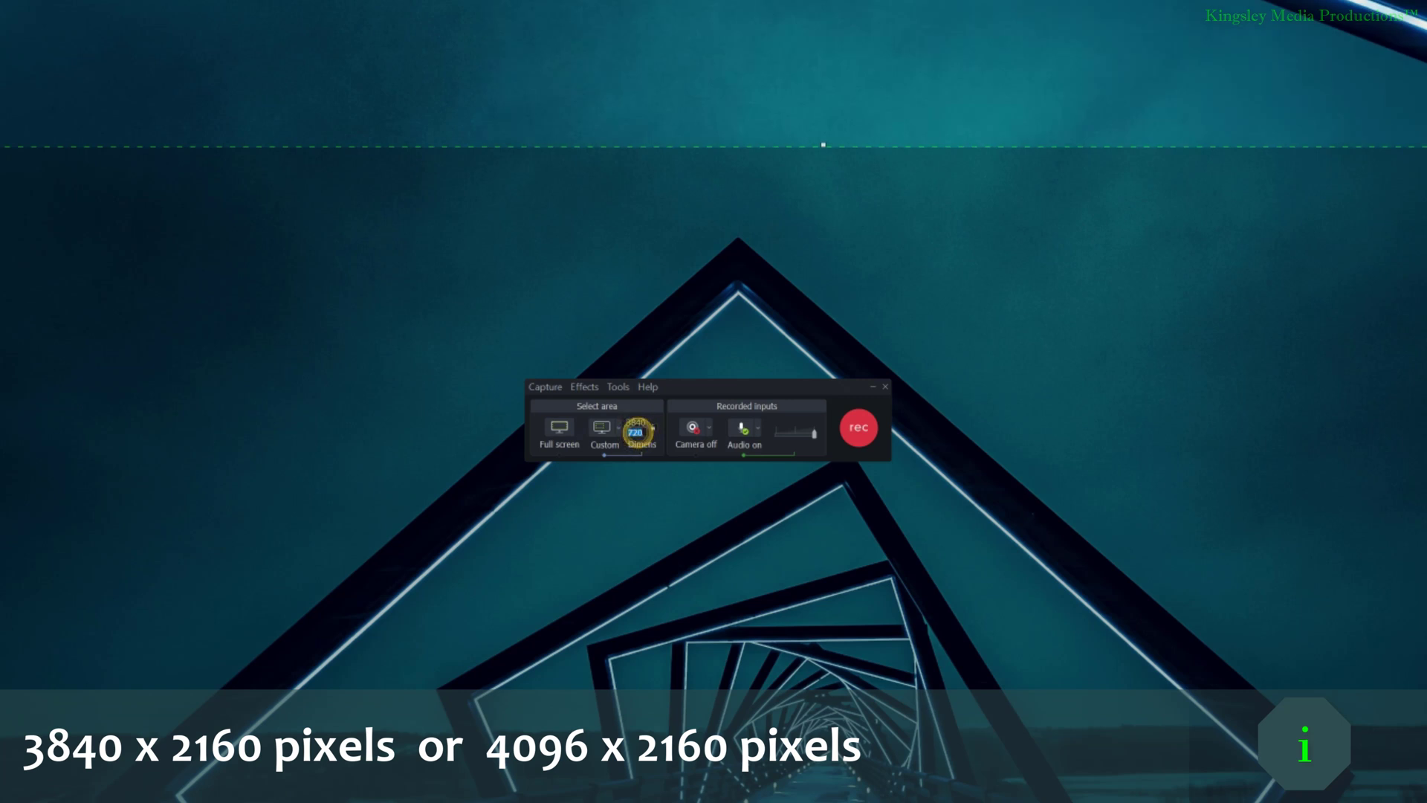
text(2)
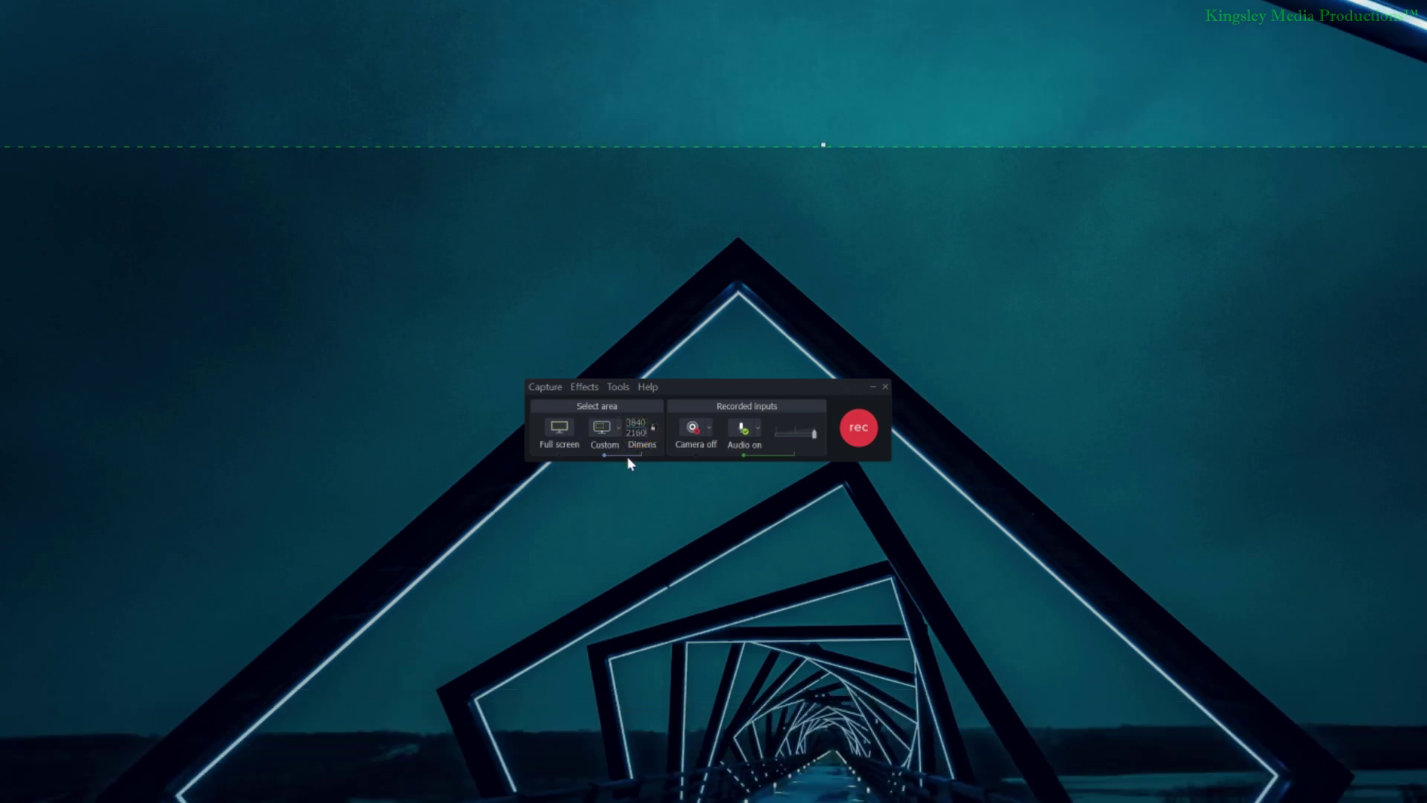
click(654, 430)
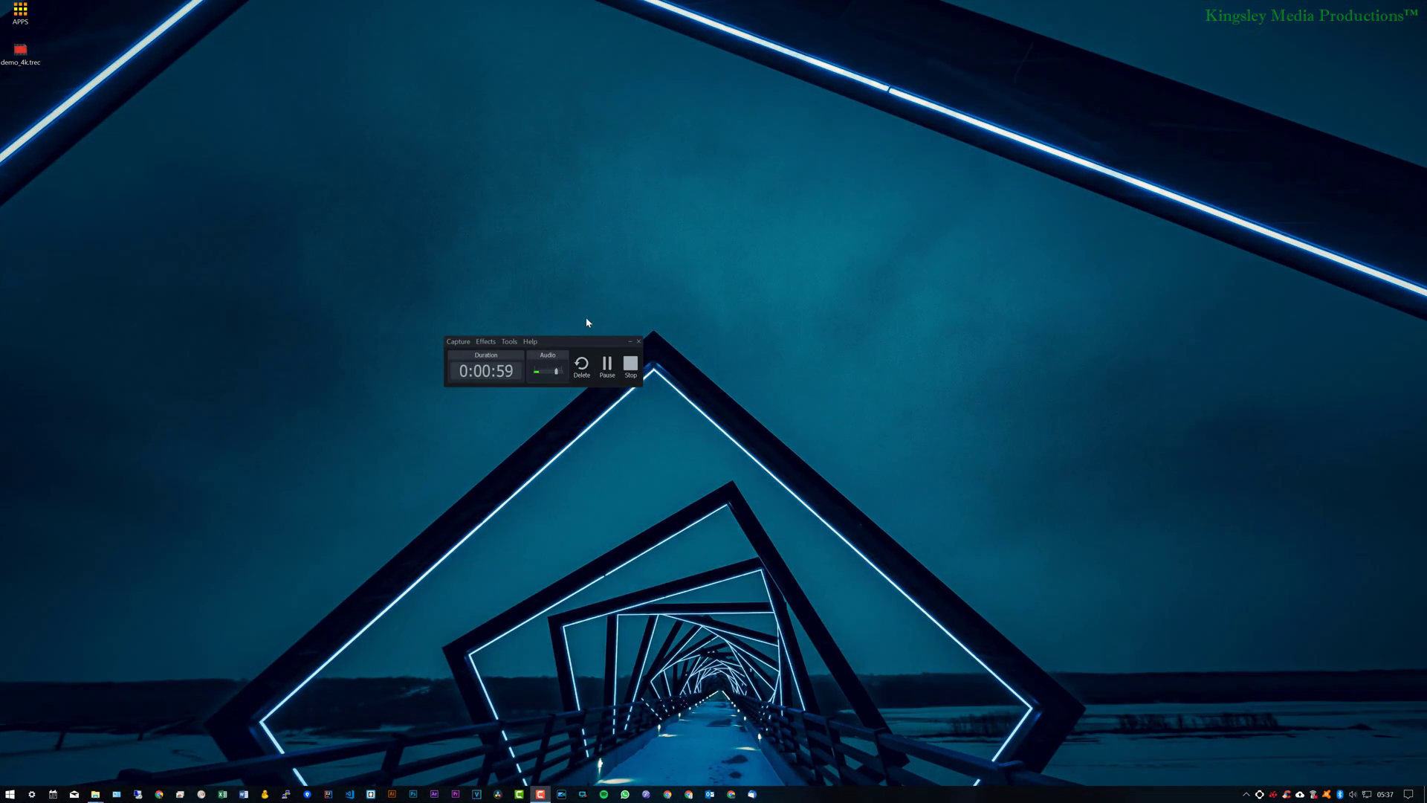
- Stop the recording and open demo_4k.trec from the desktop in the Camtasia editor
click(583, 342)
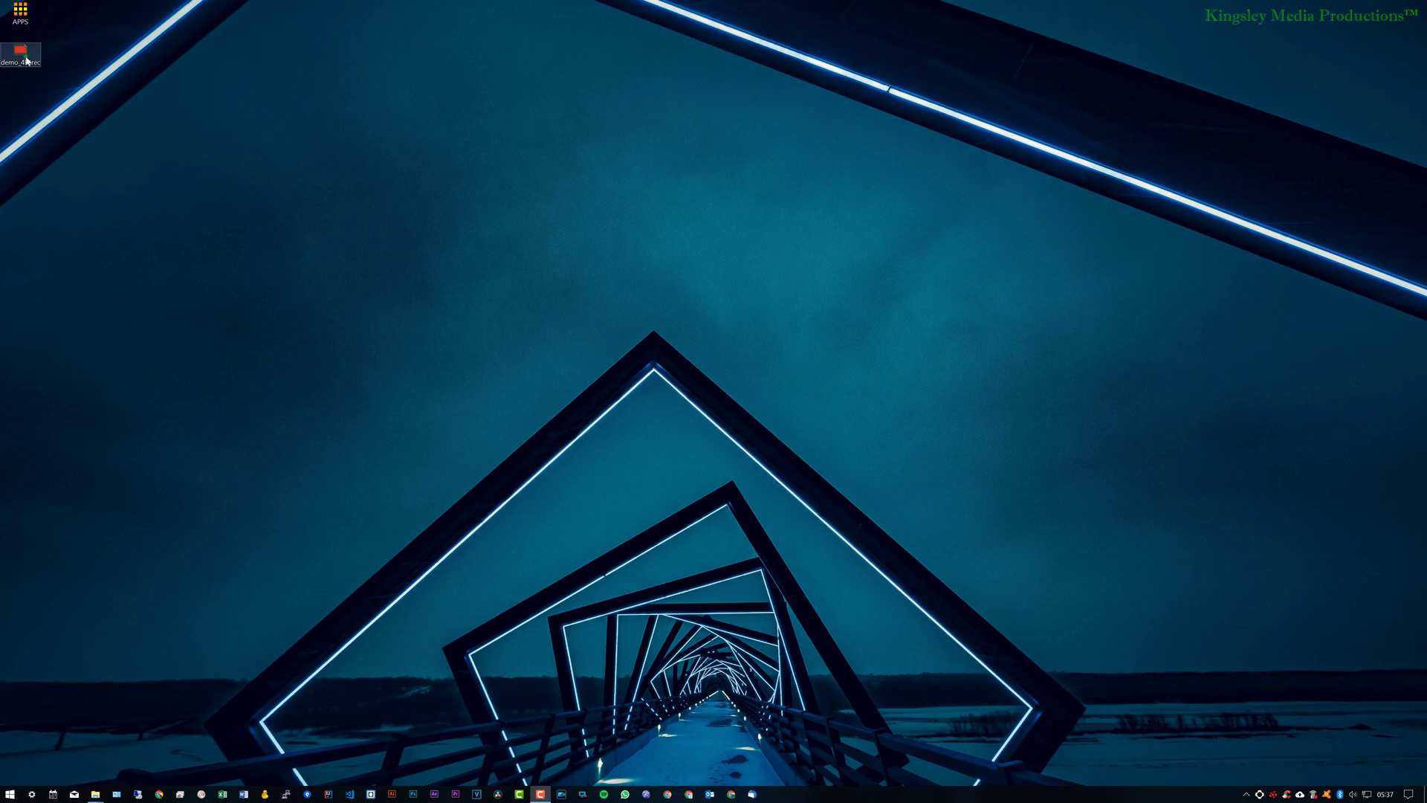
drag(25, 59, 481, 213)
click(481, 214)
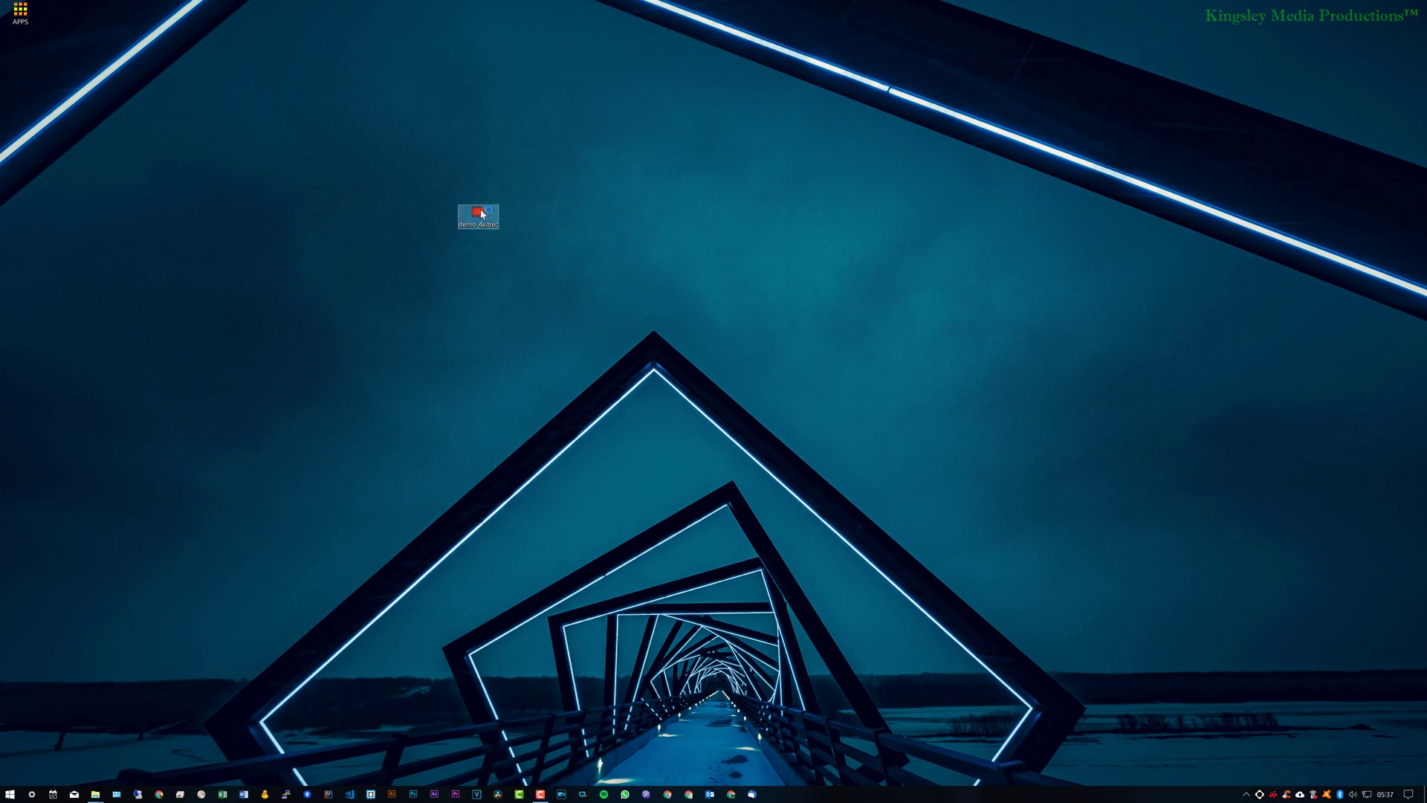
double_click(481, 213)
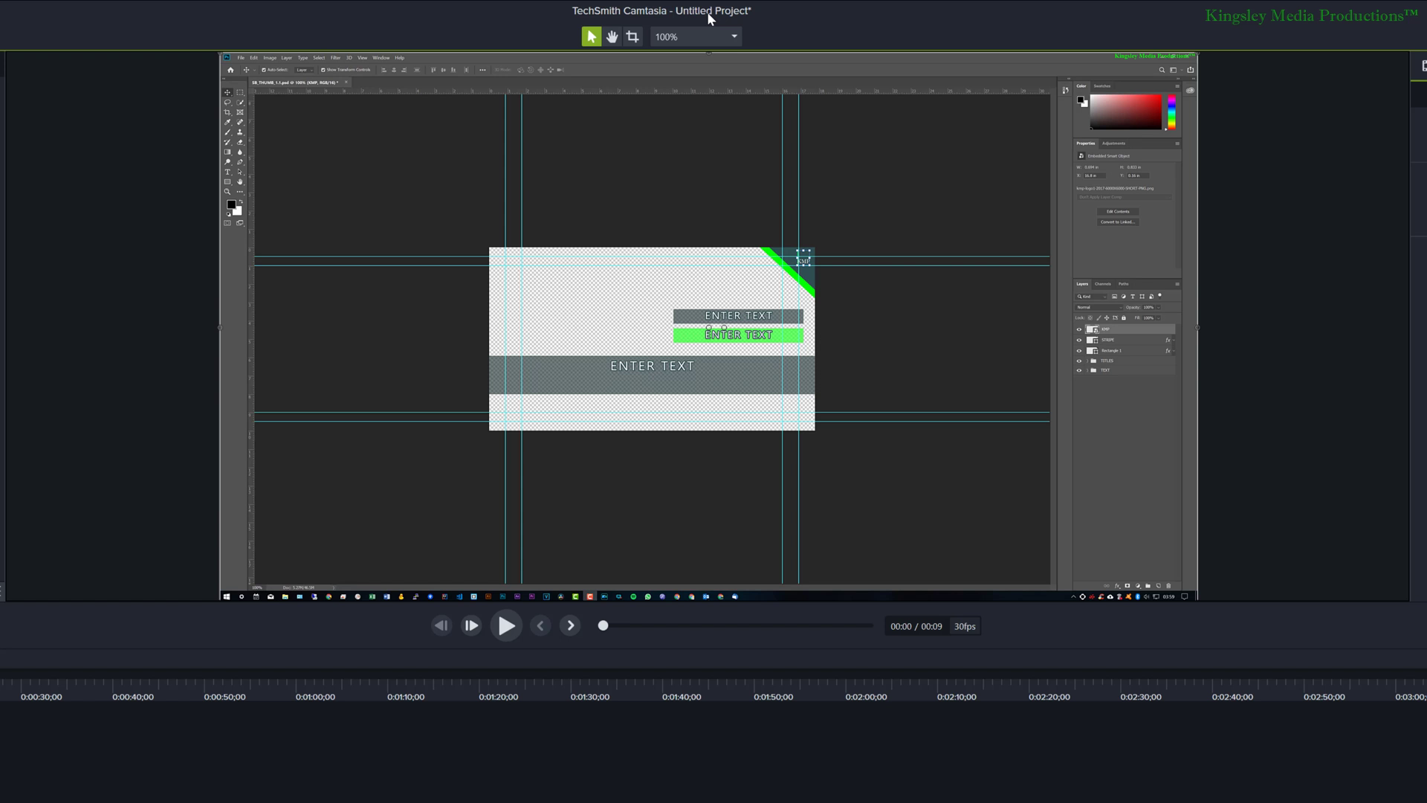
- In Project Settings, enter a custom canvas size of 3840 × 2160, keeping 30 fps
click(701, 37)
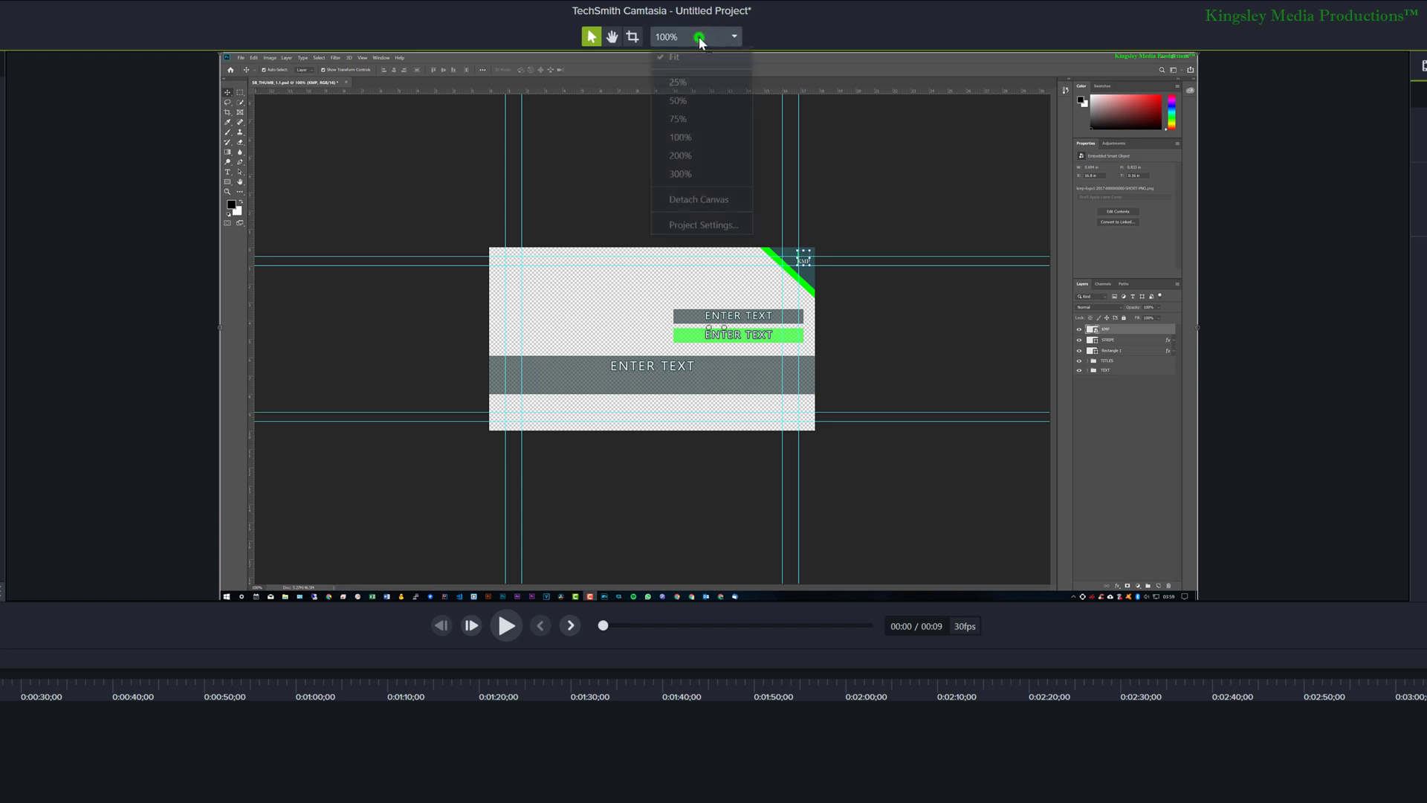
click(703, 226)
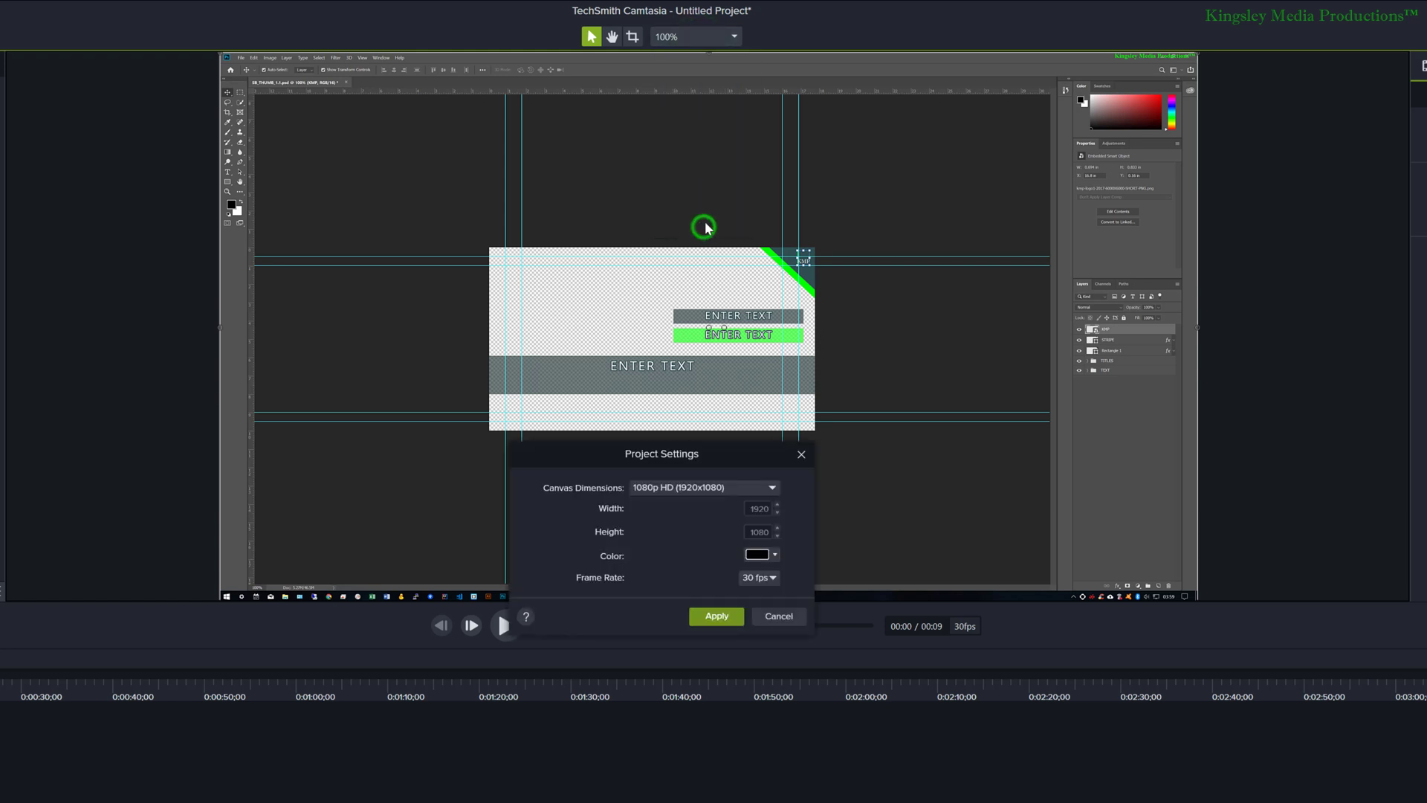
click(720, 487)
click(666, 682)
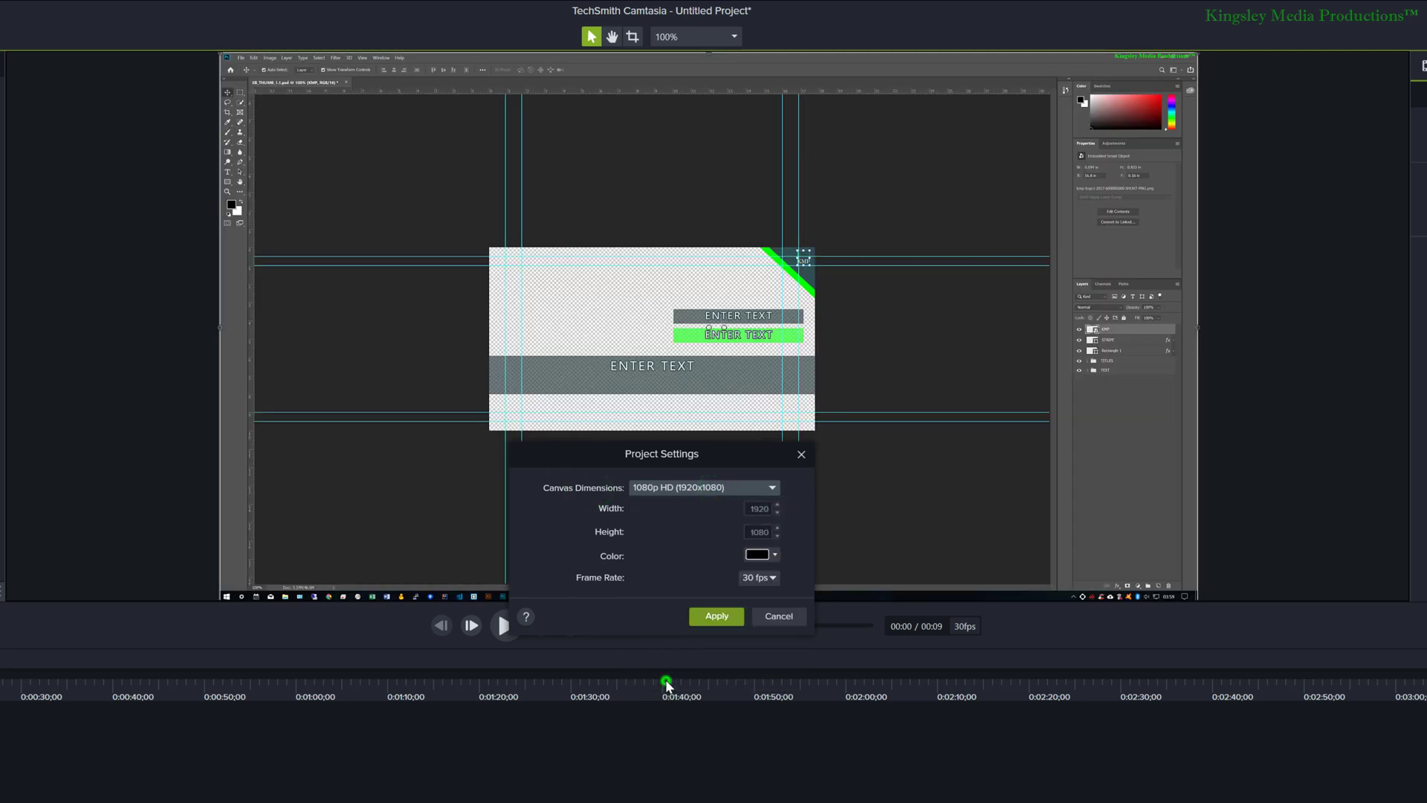
click(757, 510)
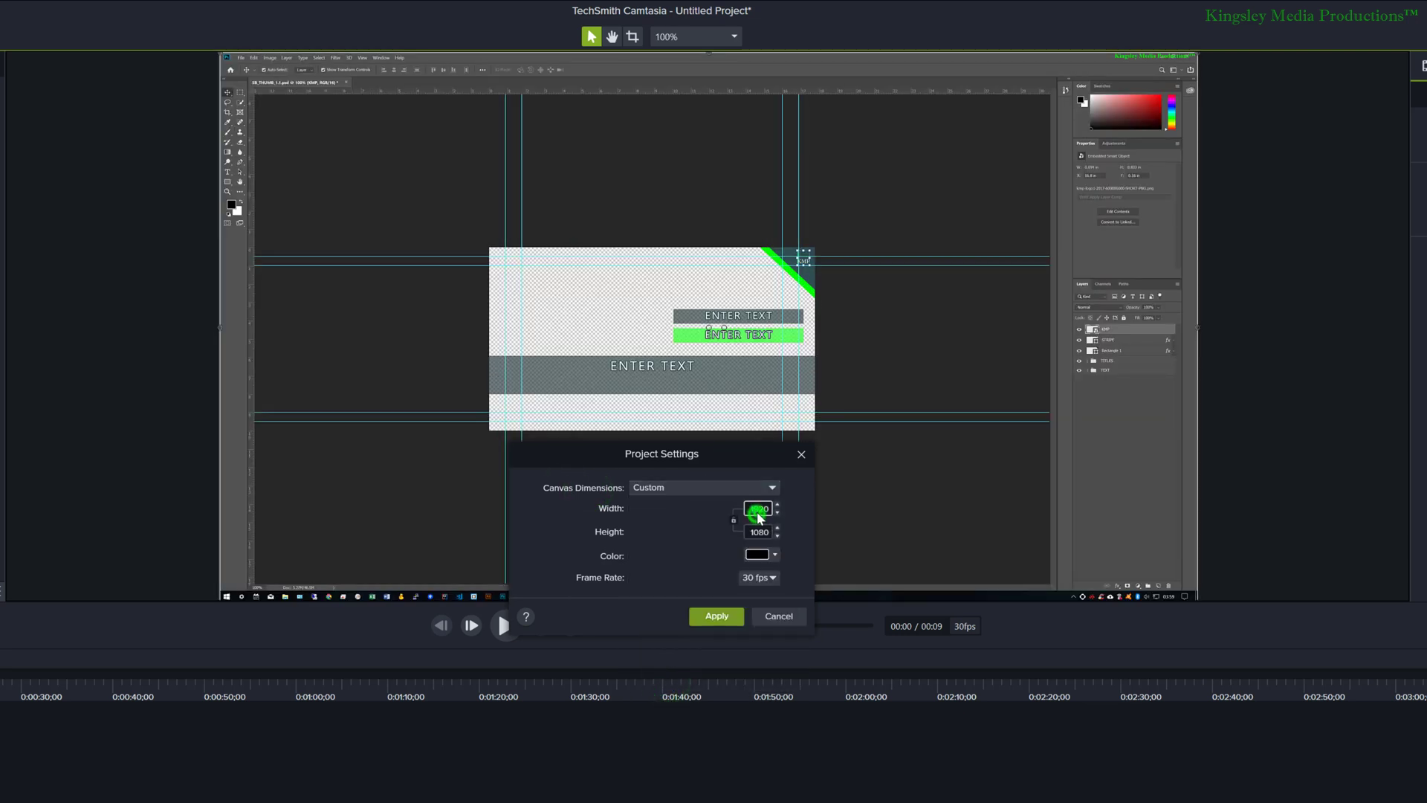
double_click(757, 510)
text(3840)
click(758, 532)
double_click(758, 532)
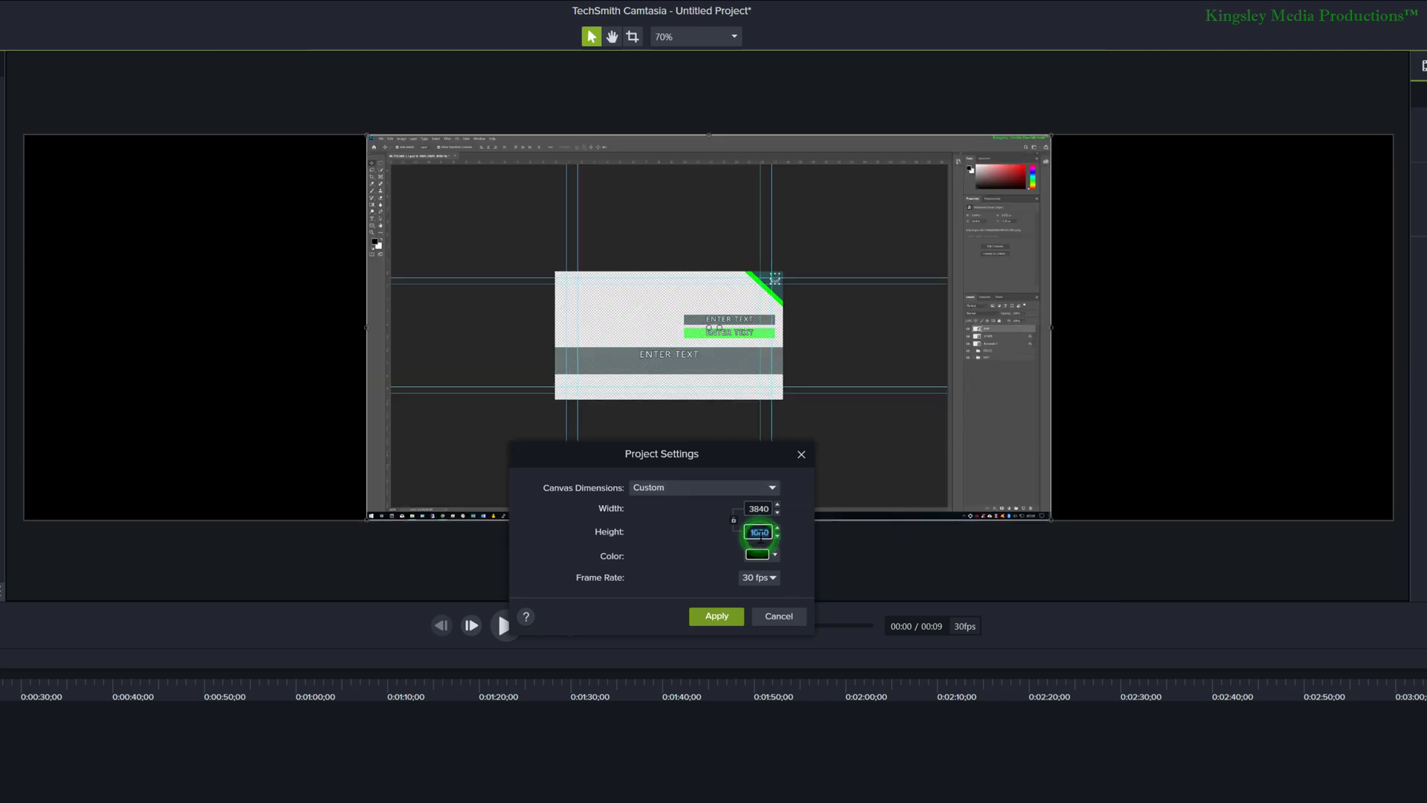
text(21)
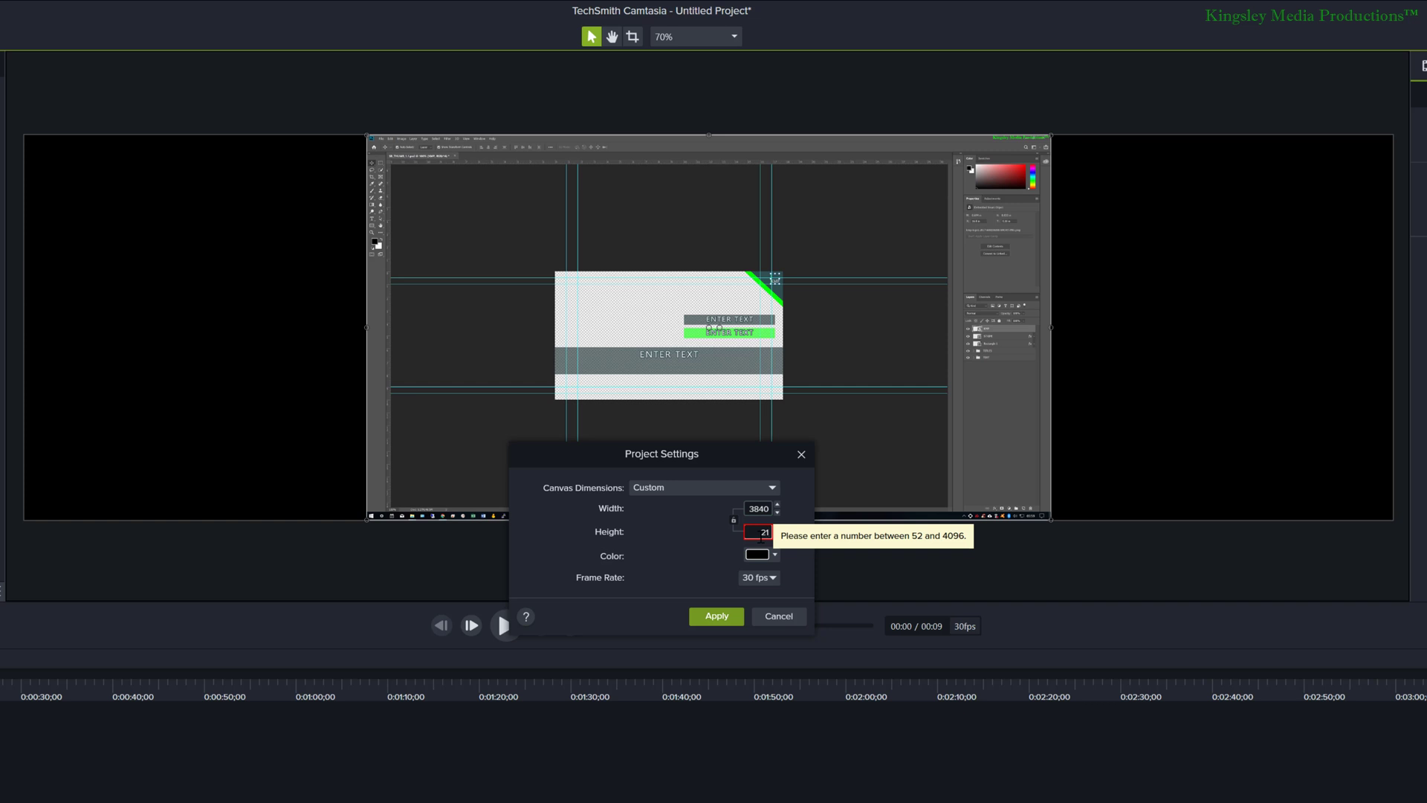
text(60)
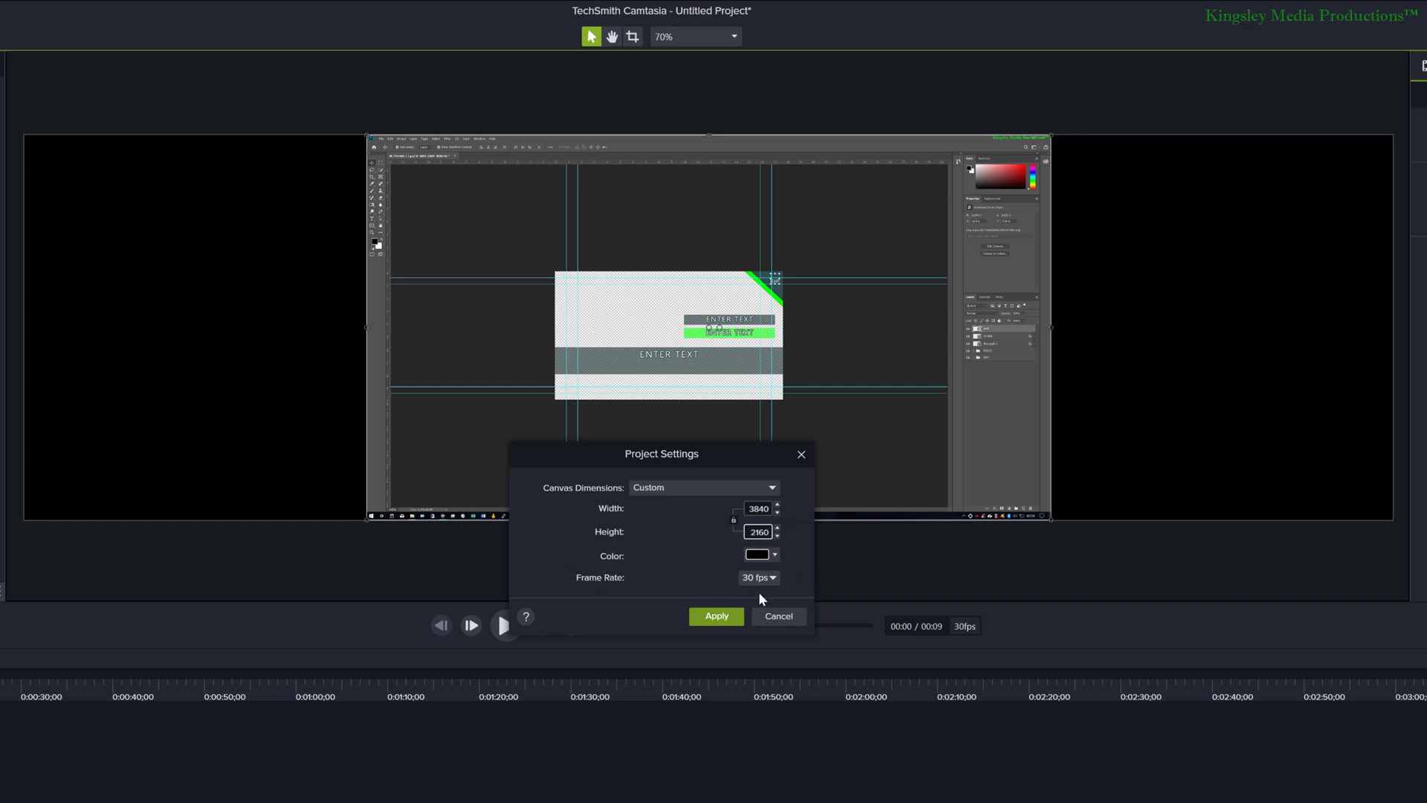
- Apply the 3840 × 2160 canvas and enlarge the demo_4k clip to fill the frame
click(717, 617)
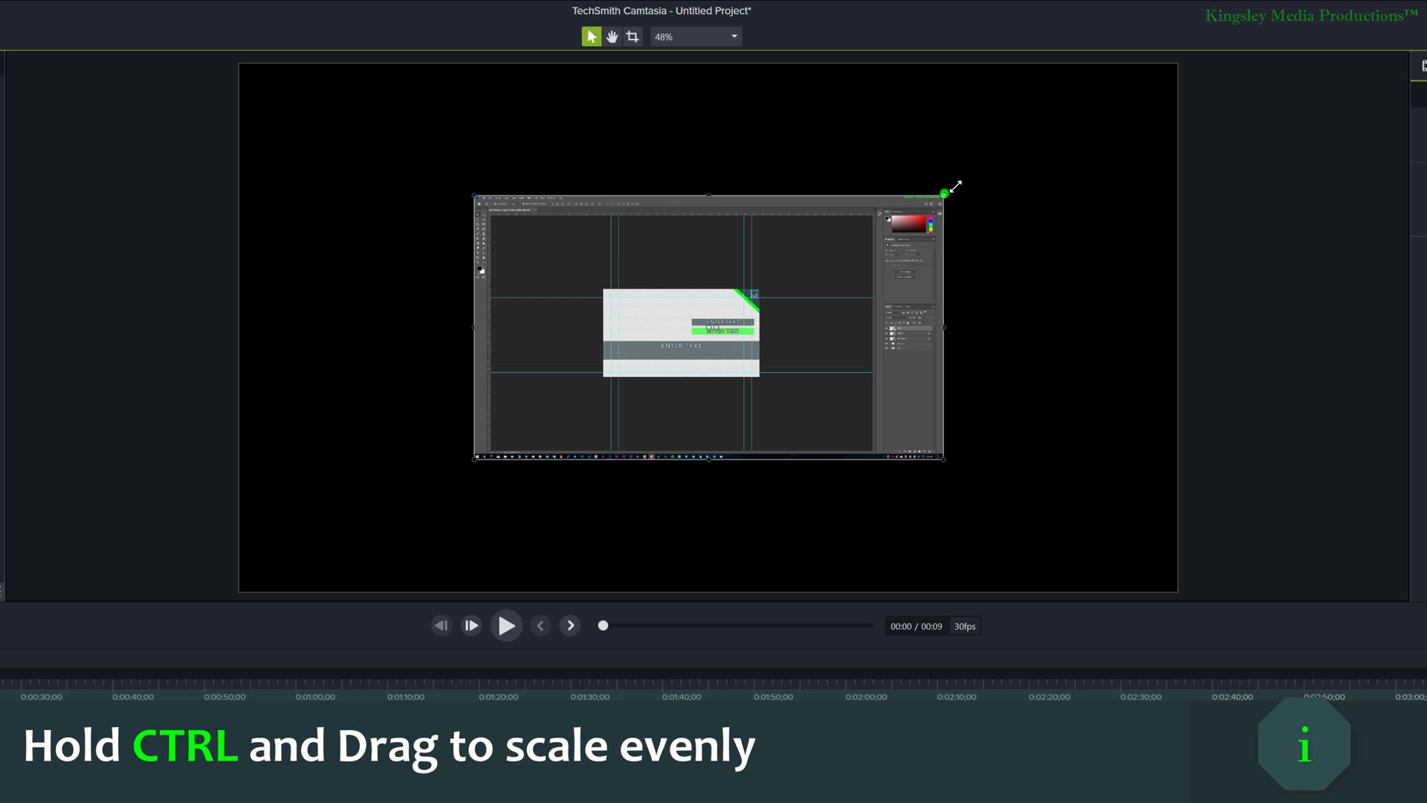
drag(946, 190, 1178, 64)
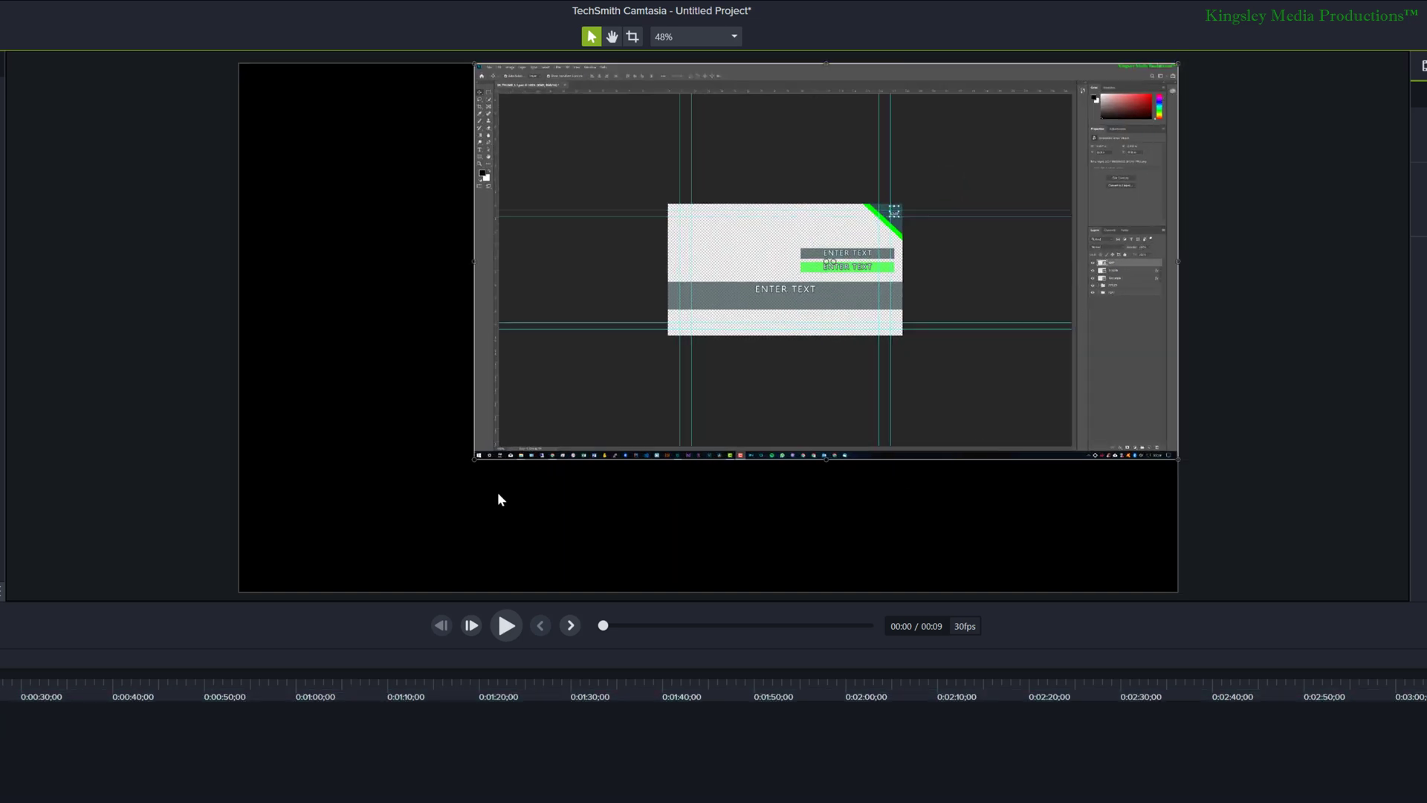
drag(474, 459, 243, 546)
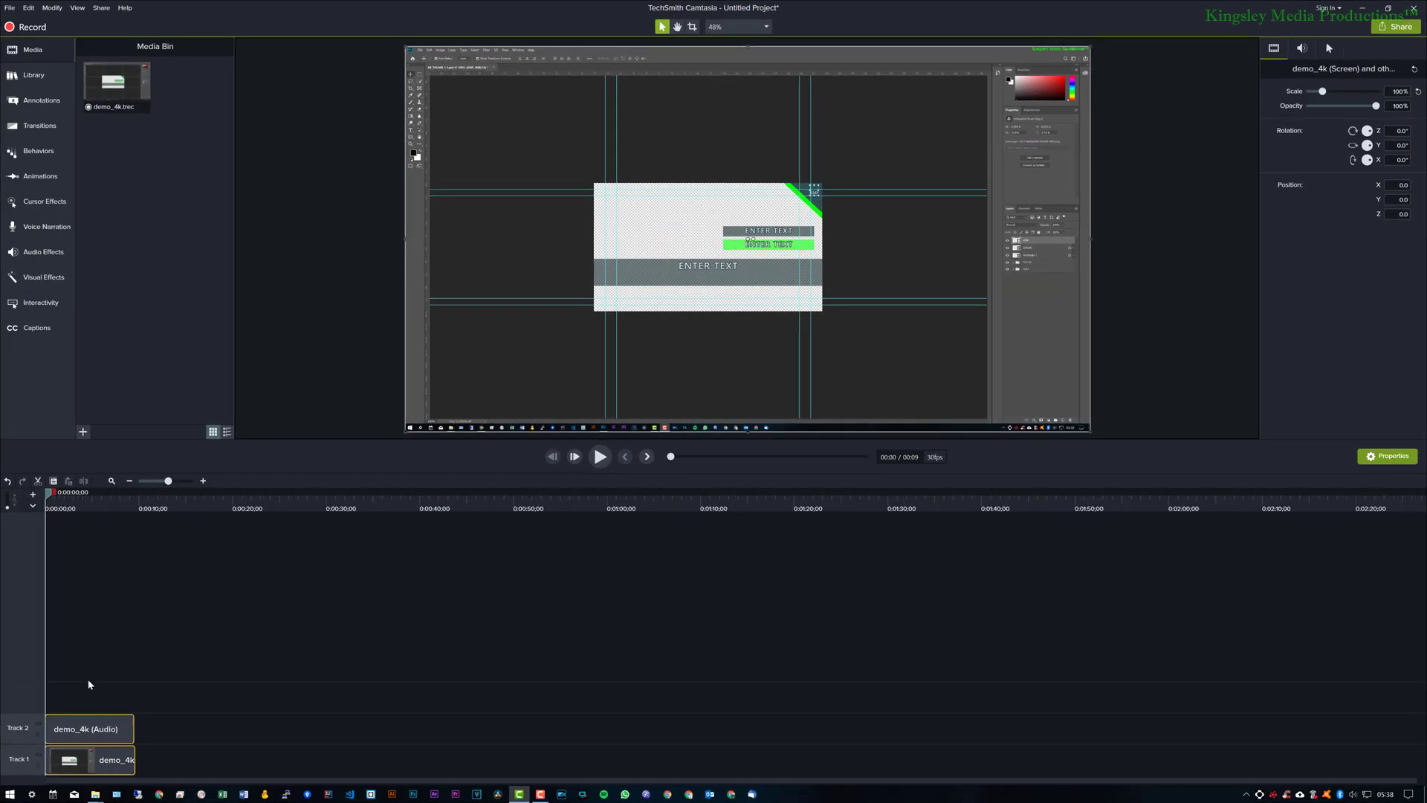
scroll(88, 679, up, 4)
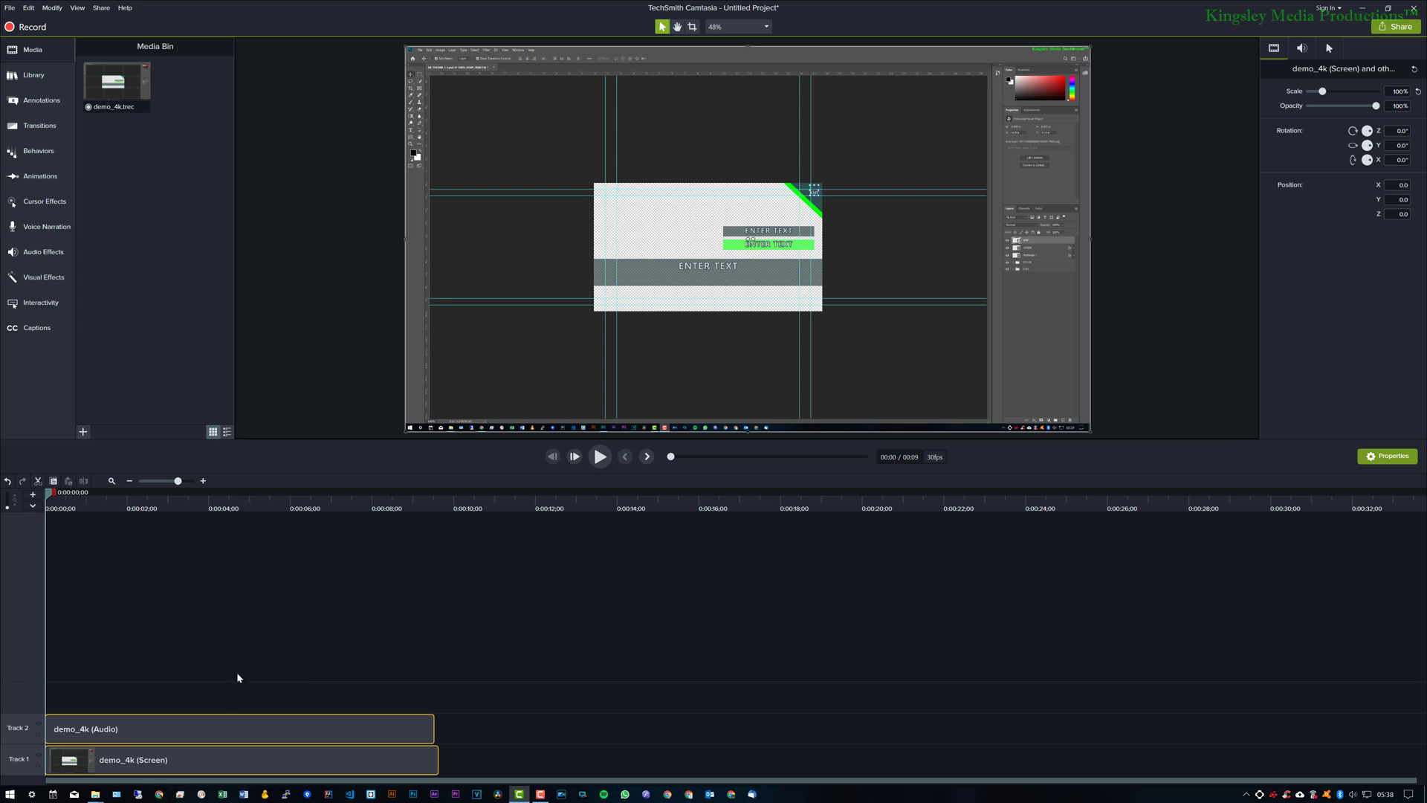
- Place the playhead at 0:00:03;25 on the timeline ruler
click(203, 509)
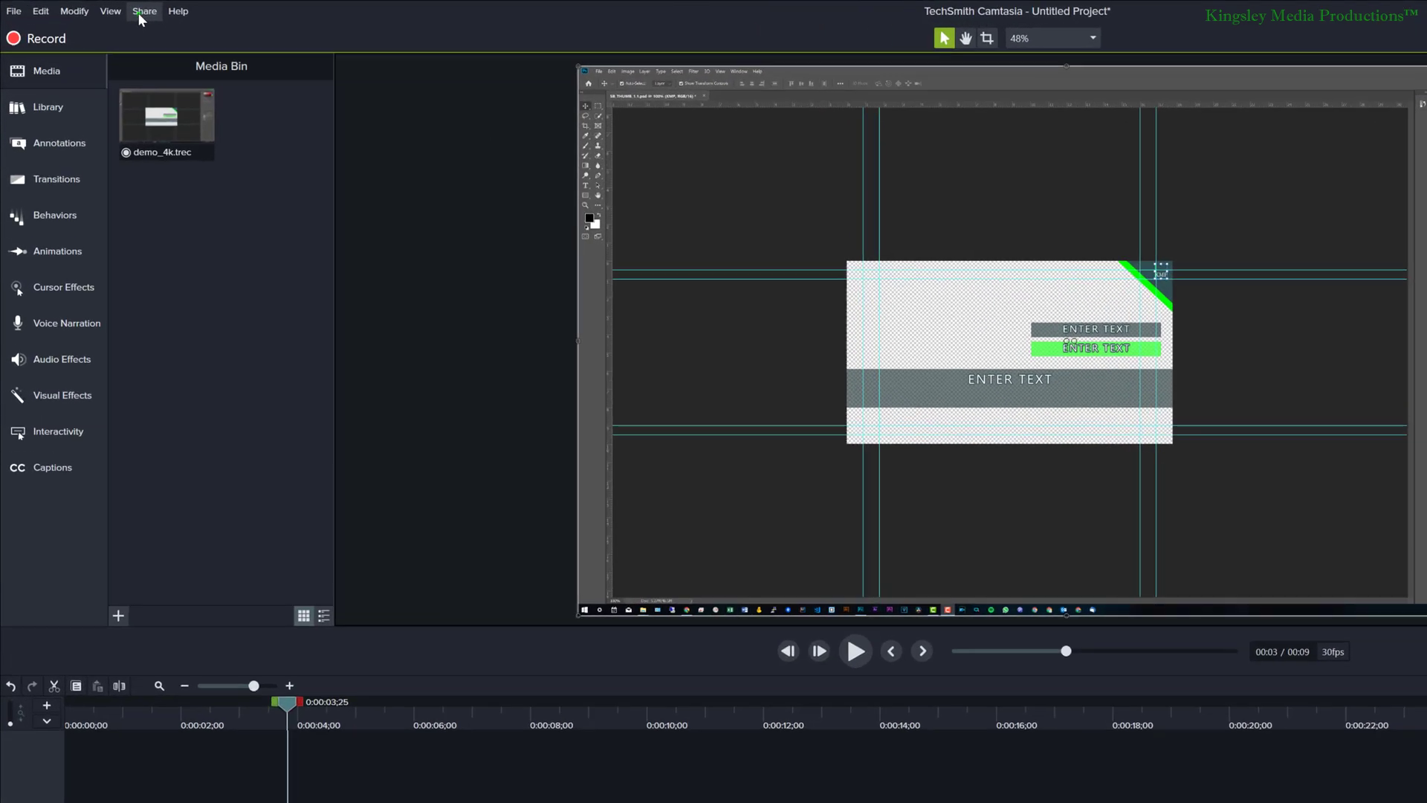
- Start a Local File production with Custom production settings and advance to the format page
click(101, 8)
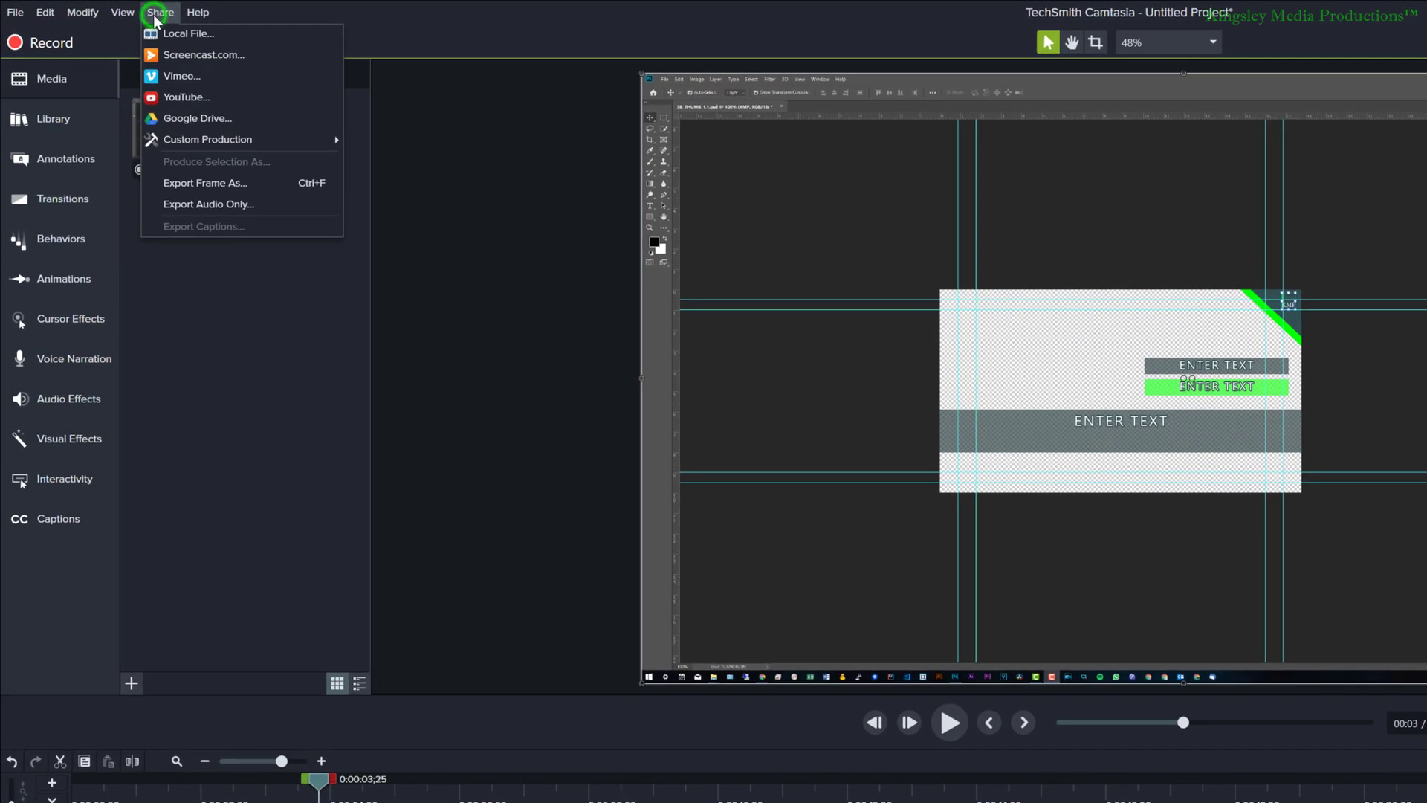
click(187, 33)
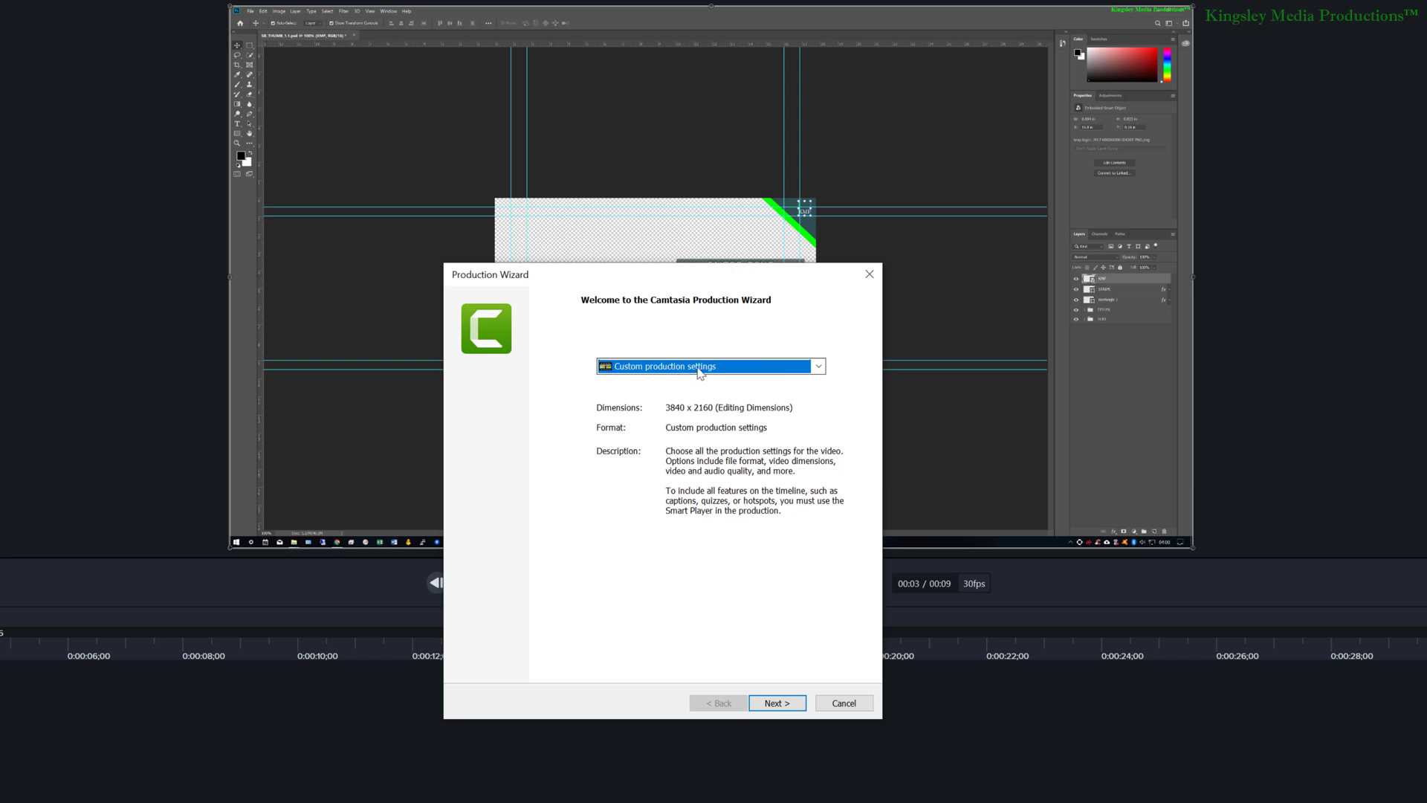
click(706, 367)
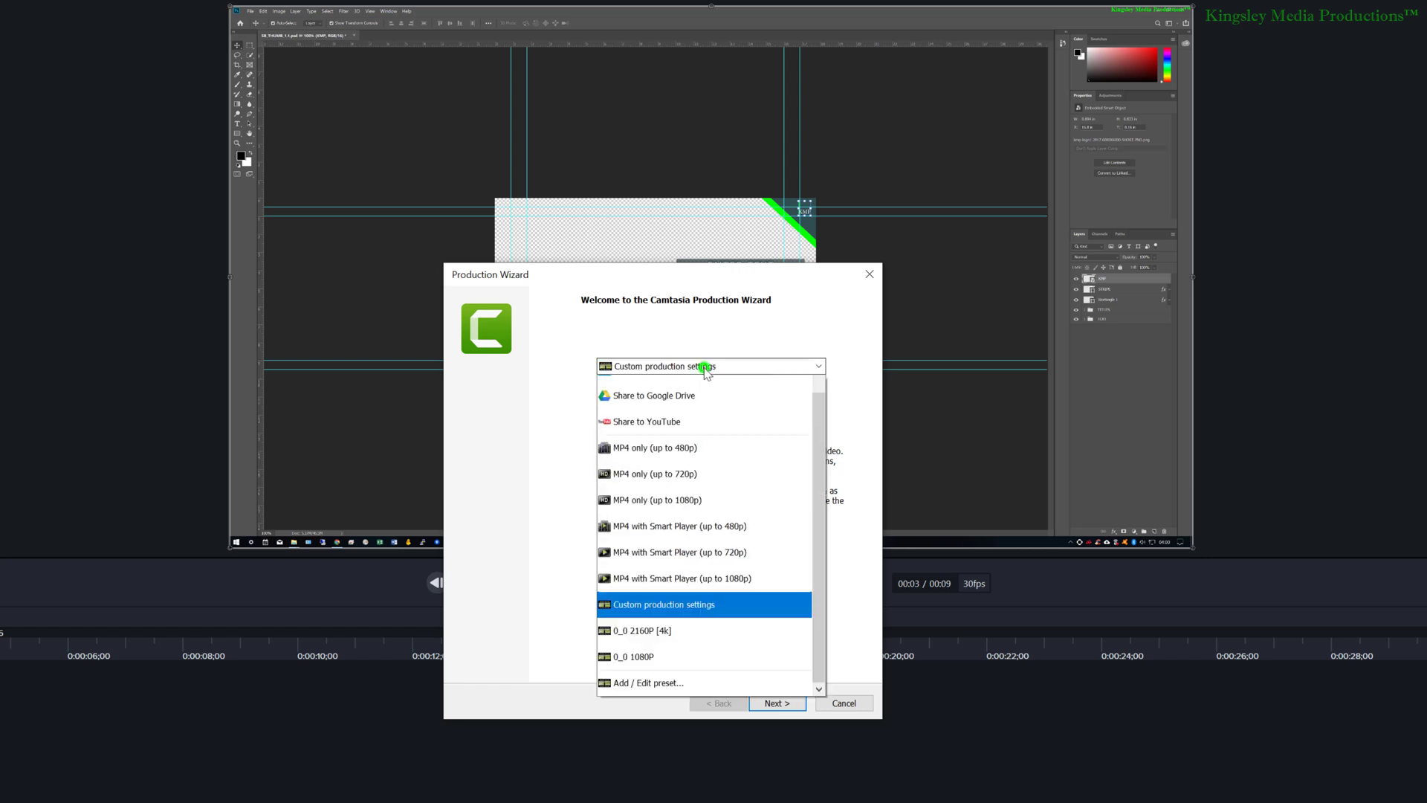
click(694, 634)
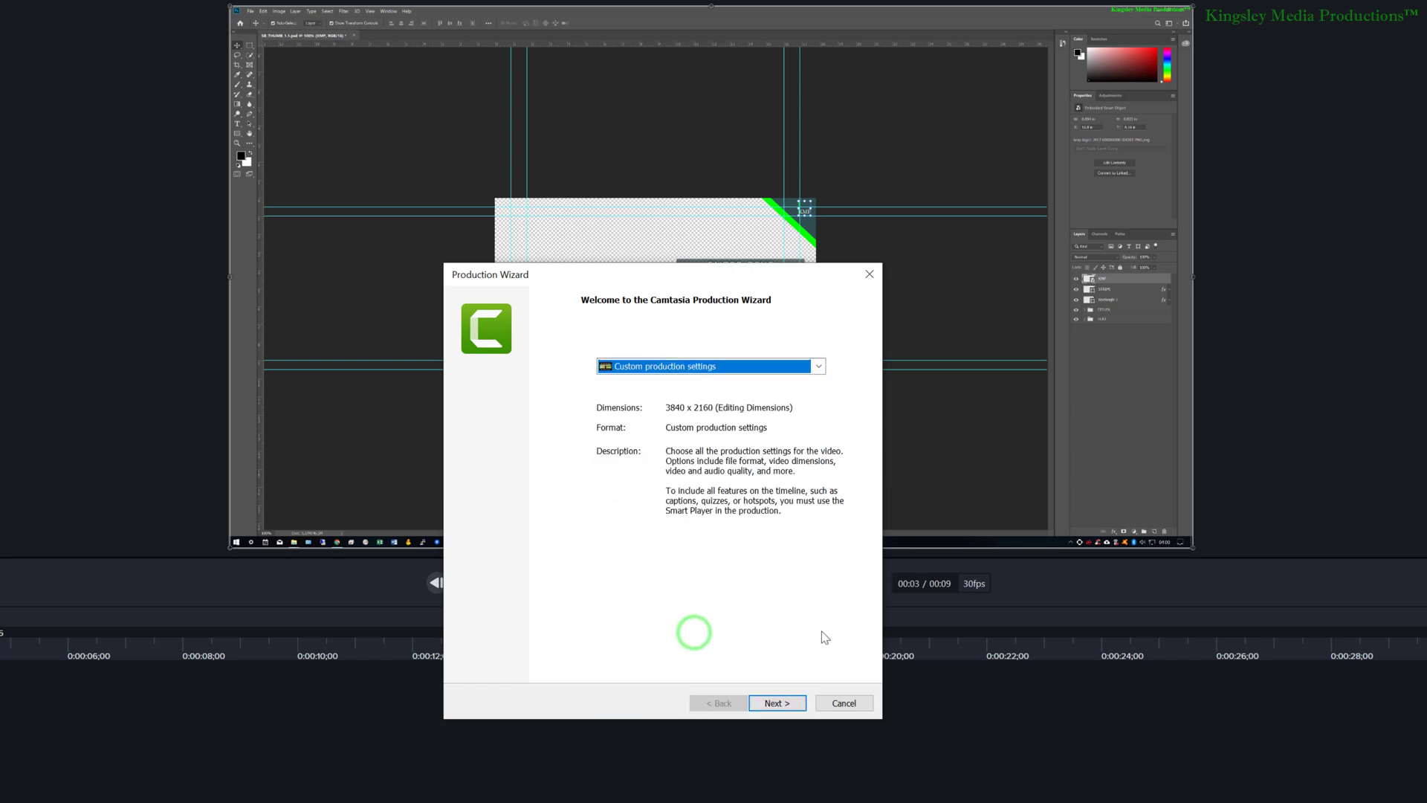
click(777, 704)
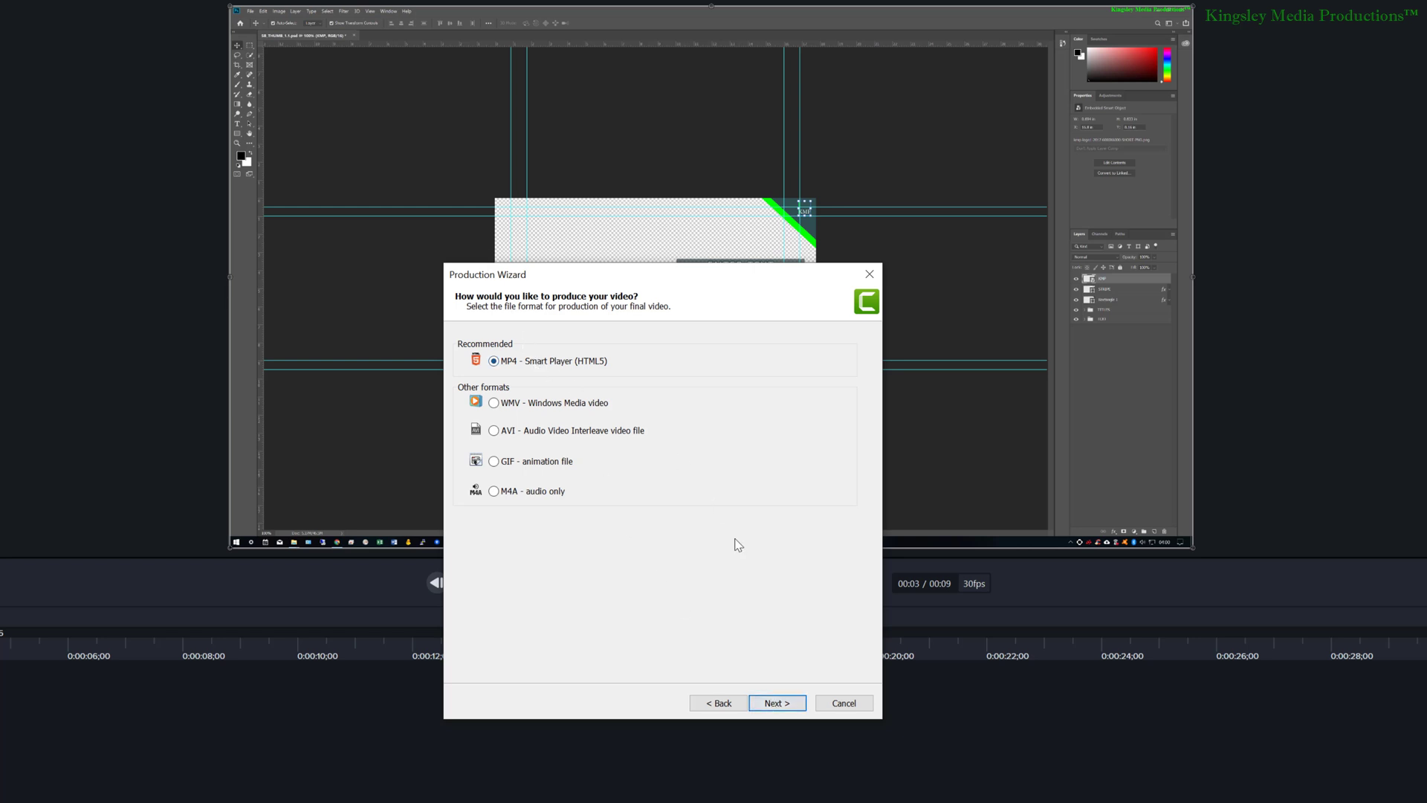
- Render an MP4 Smart Player video at 3840 × 2160 named demo to the Desktop
click(769, 702)
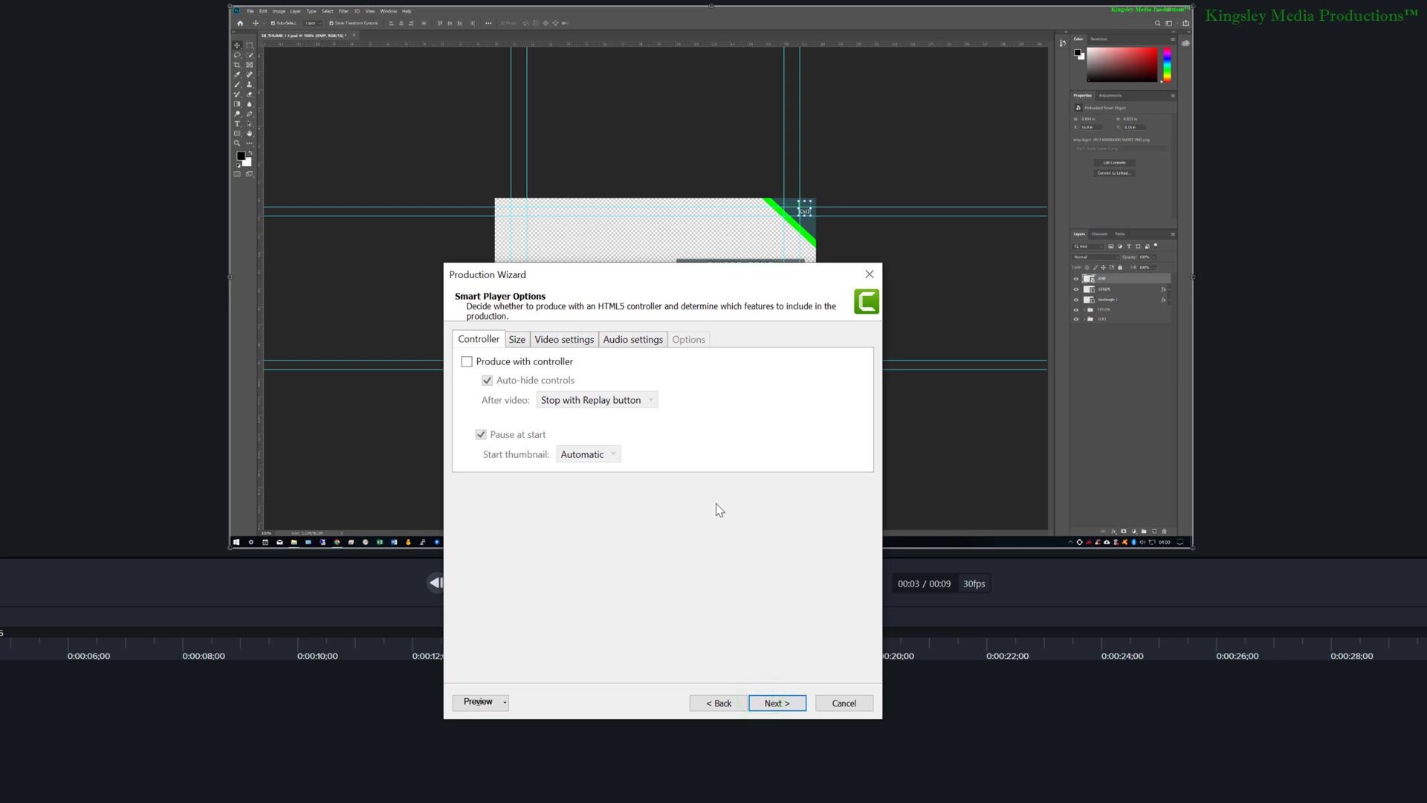
click(518, 342)
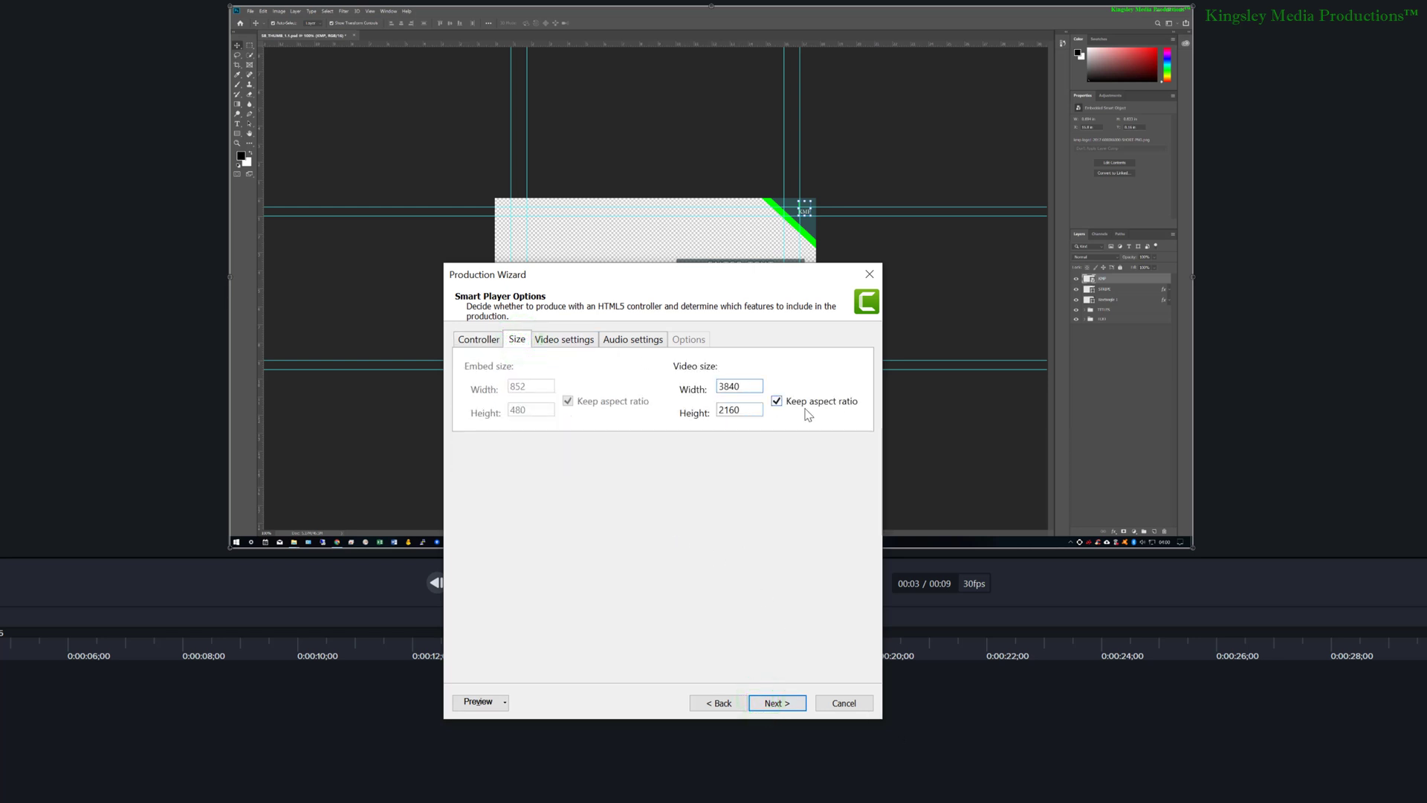
click(784, 703)
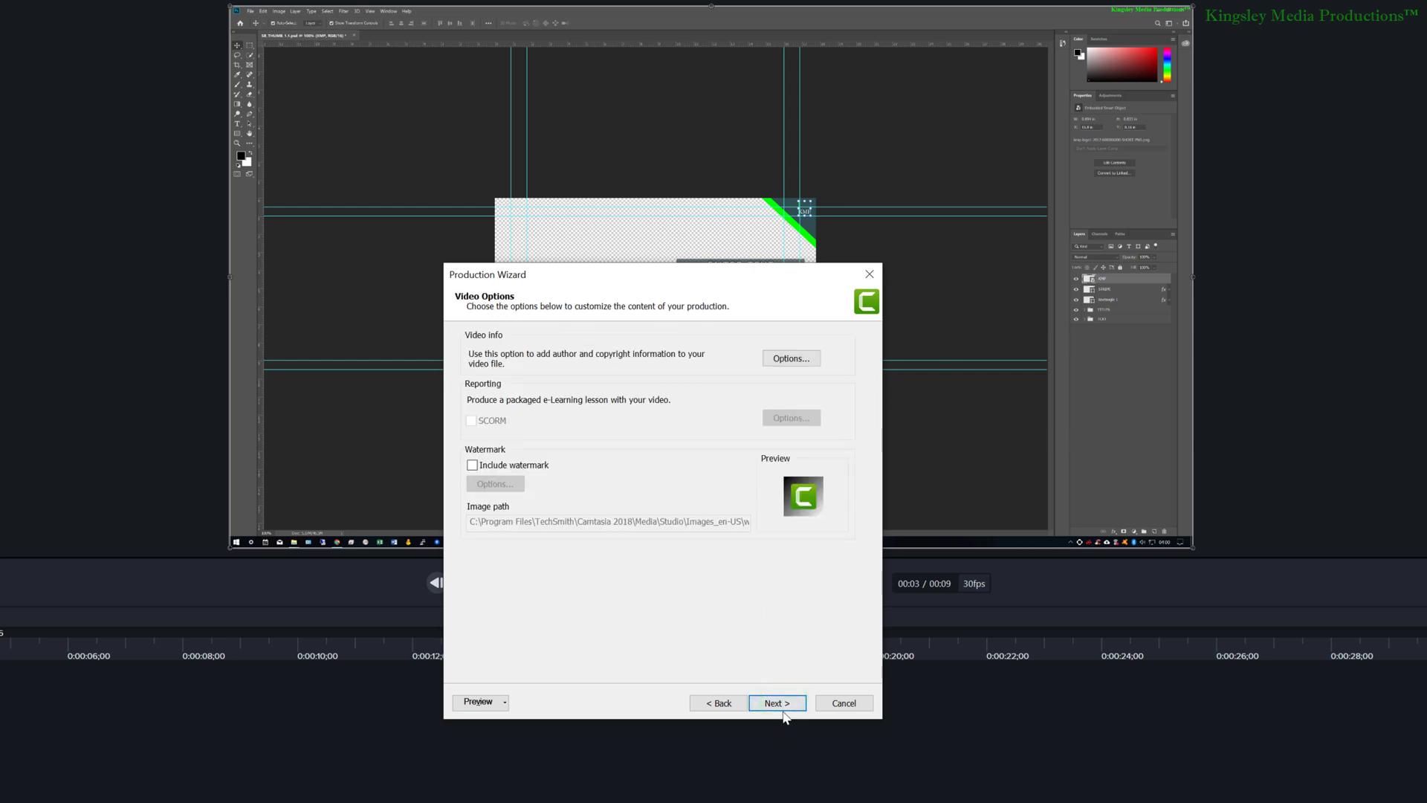
click(787, 703)
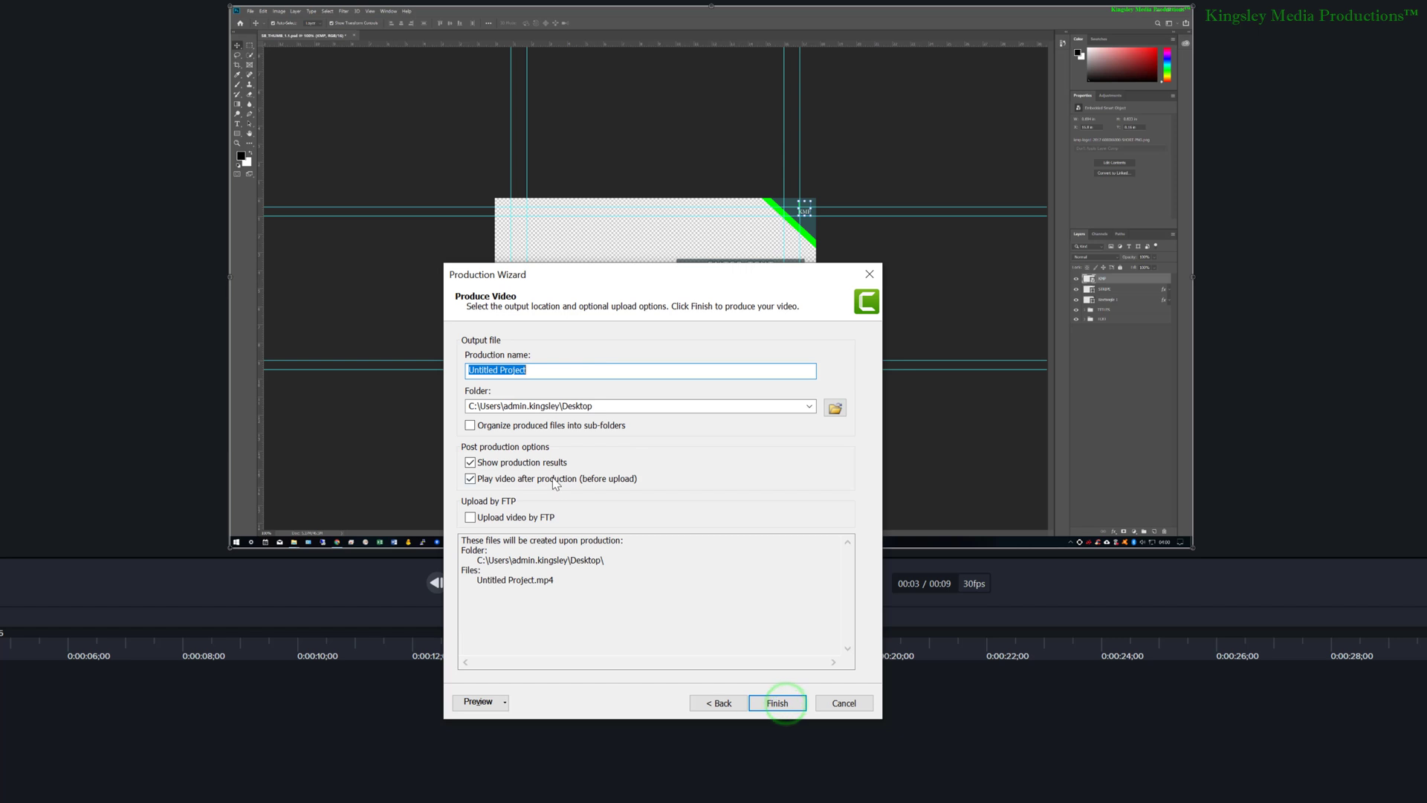
text(demo)
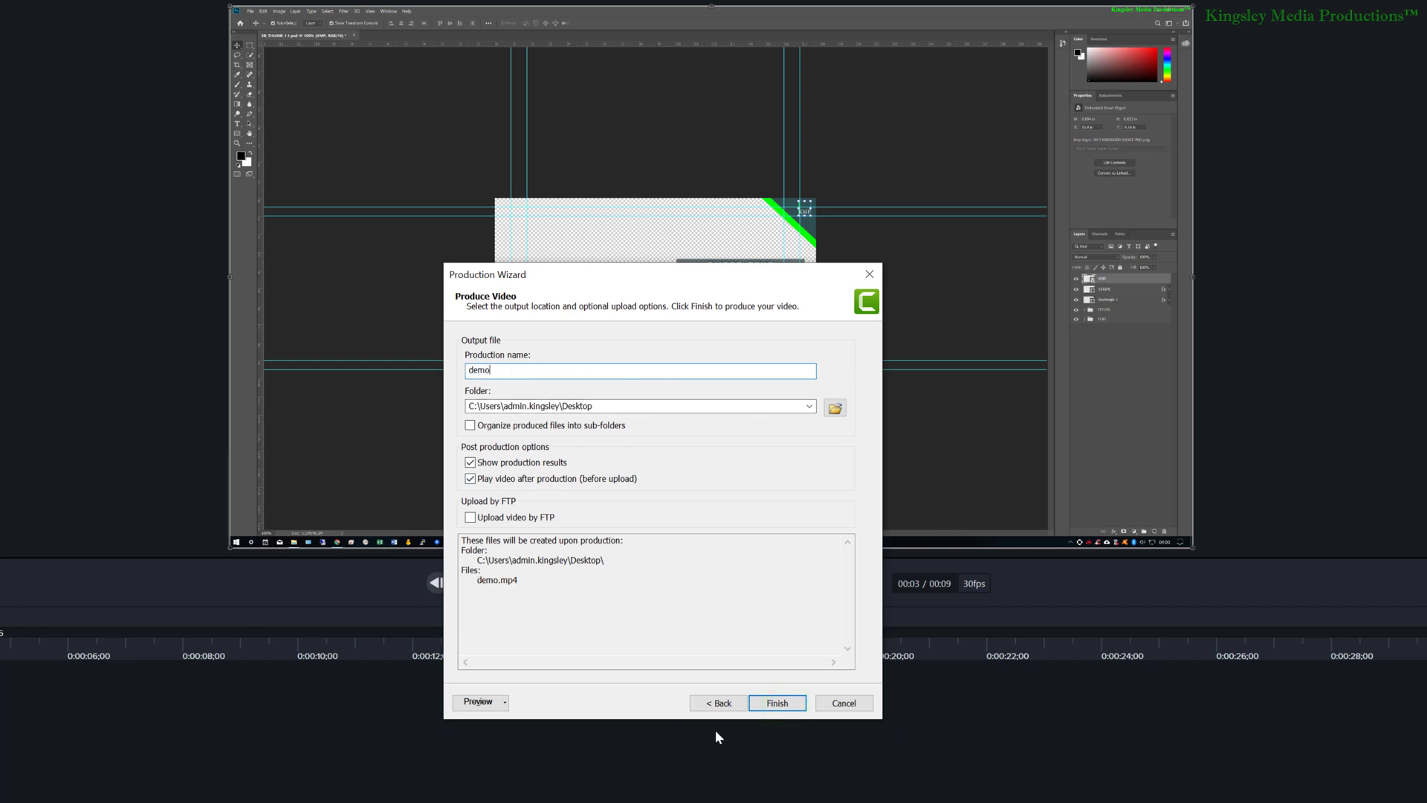
click(776, 702)
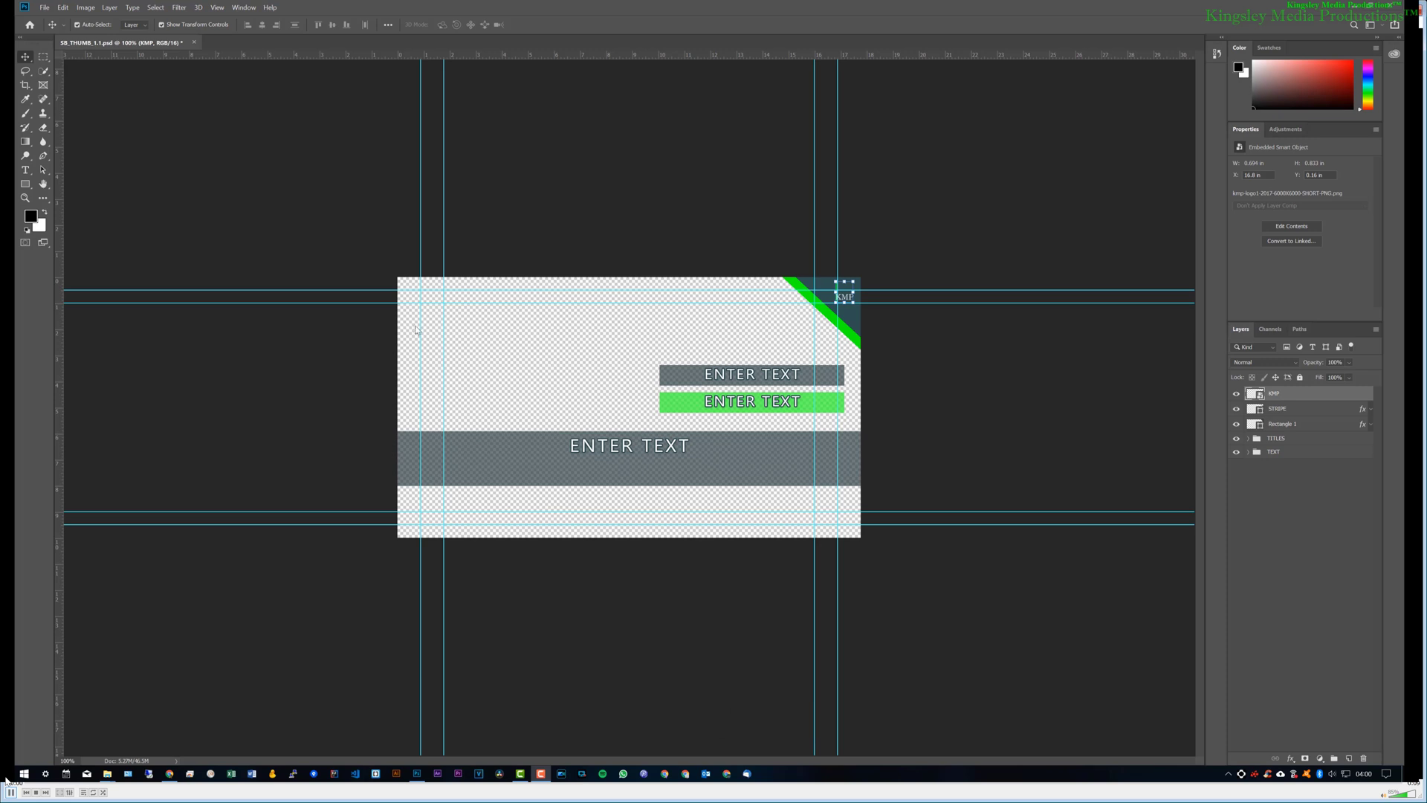
- Watch demo.mp4 in VLC until playback reaches the end
key(ctrl+plus)
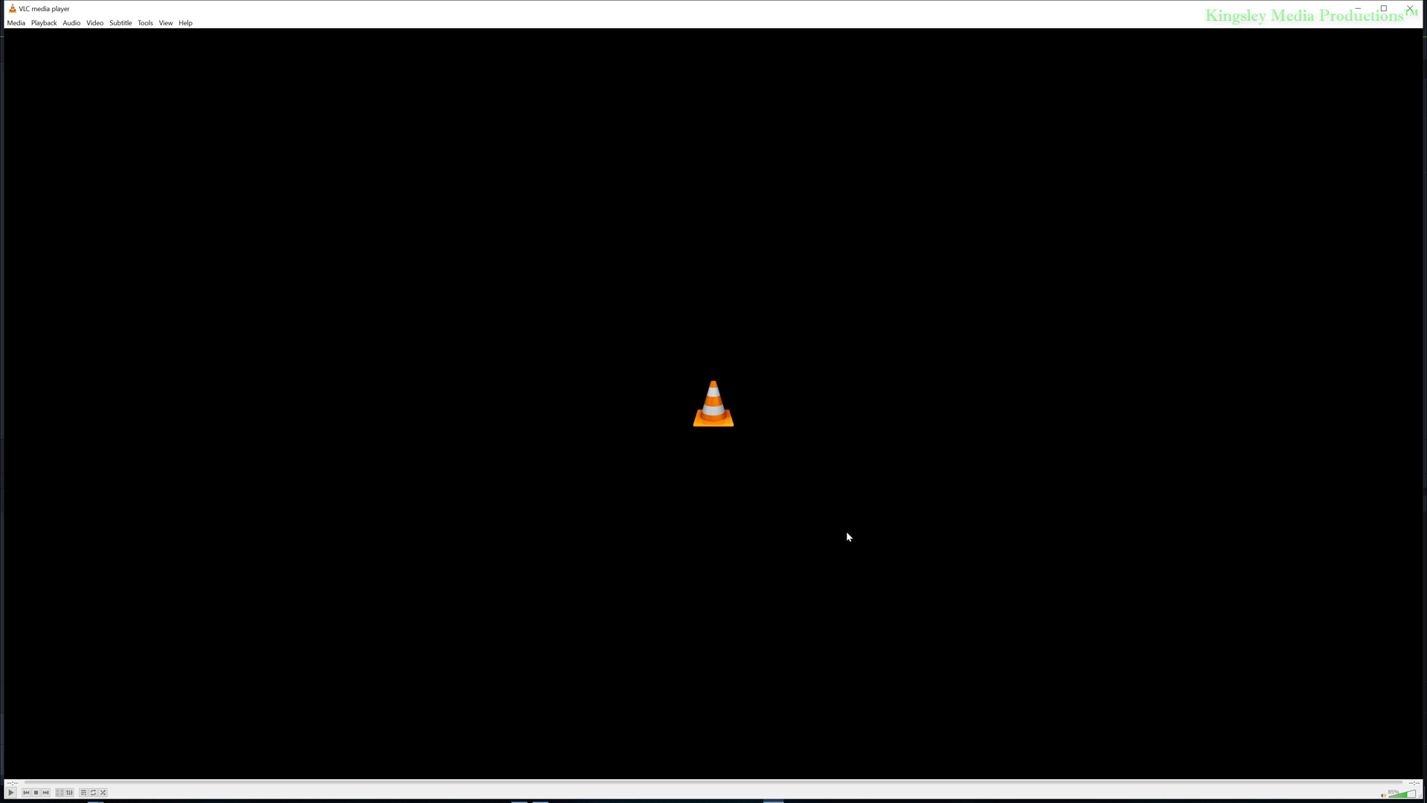
- Minimise all windows with Win+D to reveal the desktop showing demo.mp4
key(super+d)
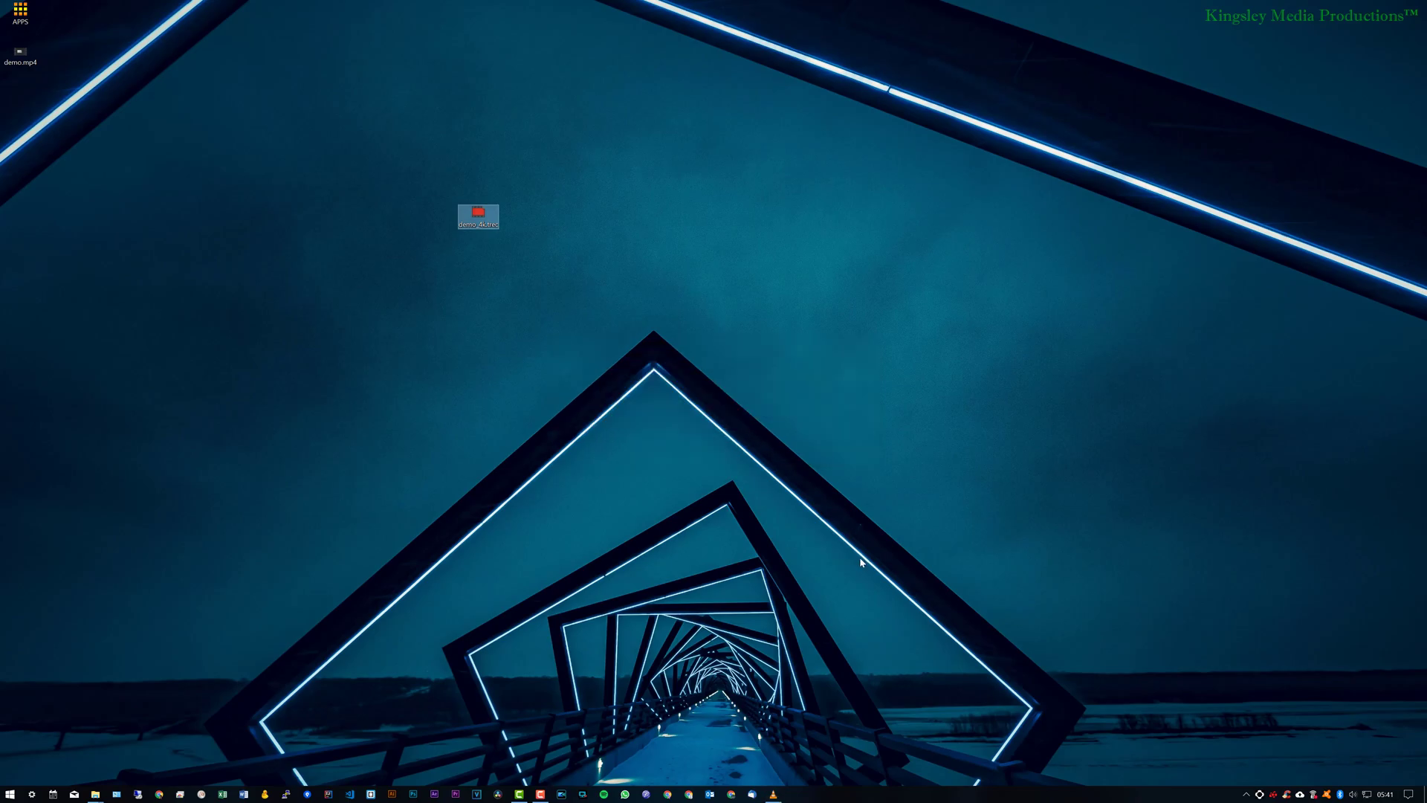